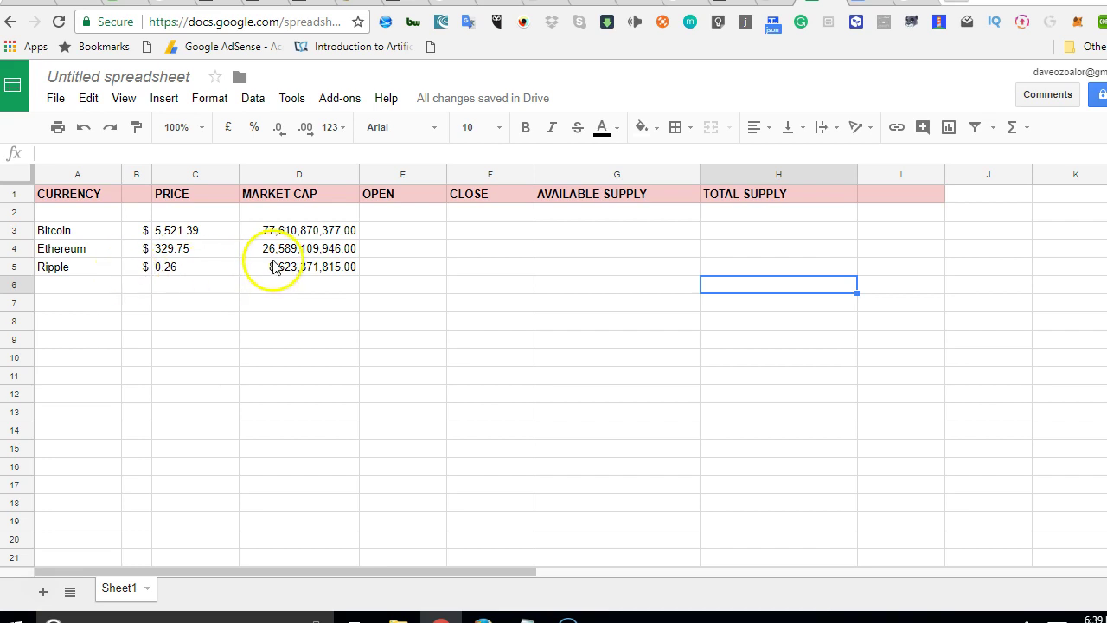
Step: Change the currency pair in Ripple's market cap formula in D5 to XRP/USD
click(272, 263)
double_click(293, 266)
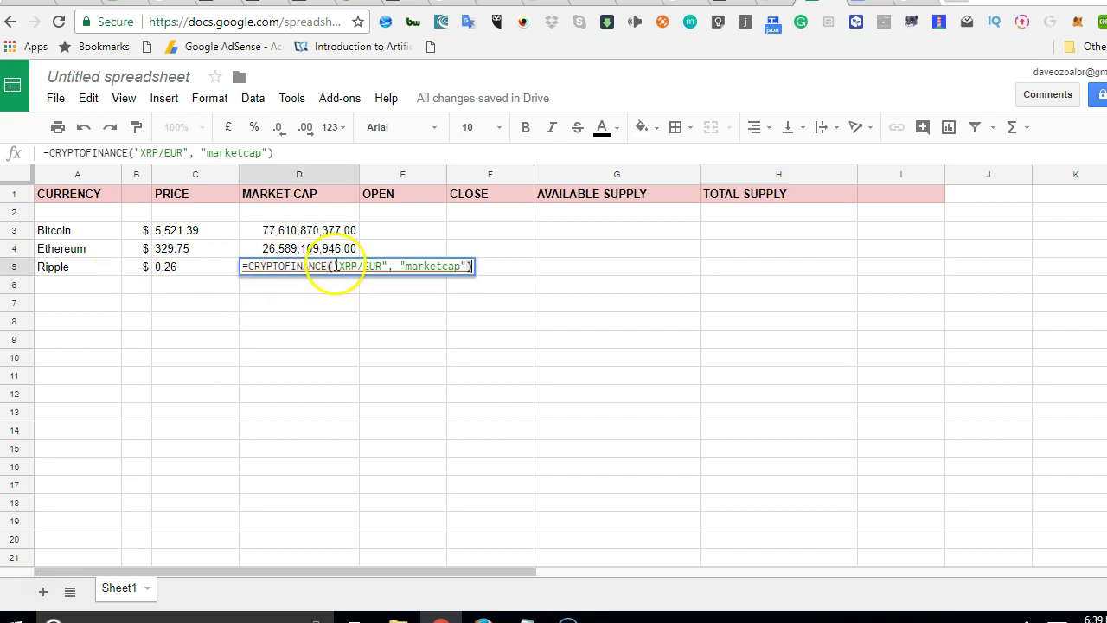
click(385, 266)
key(BackSpace)
key(BackSpace)
key(BackSpace)
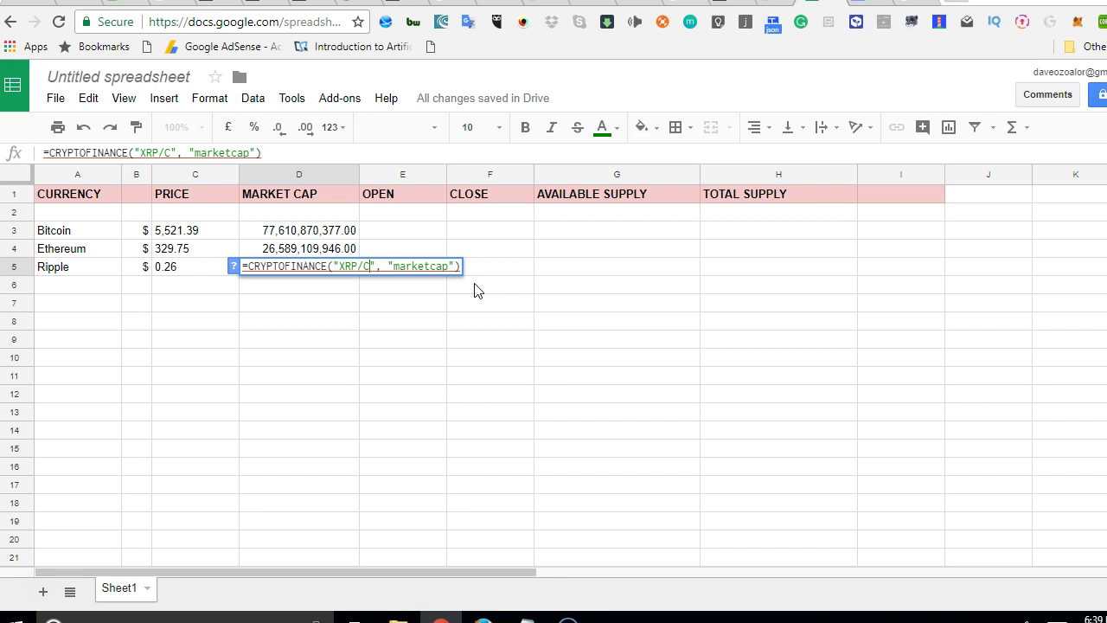
text(USD)
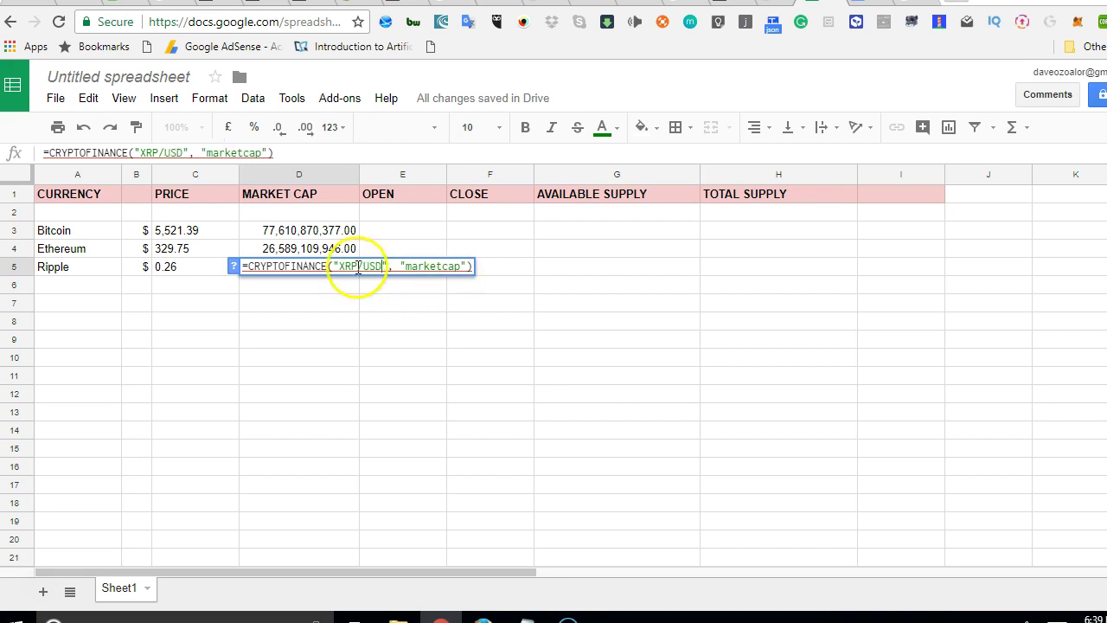
Step: Change the currency pair in Ethereum's market cap formula in D4 to ETH/USD
double_click(324, 248)
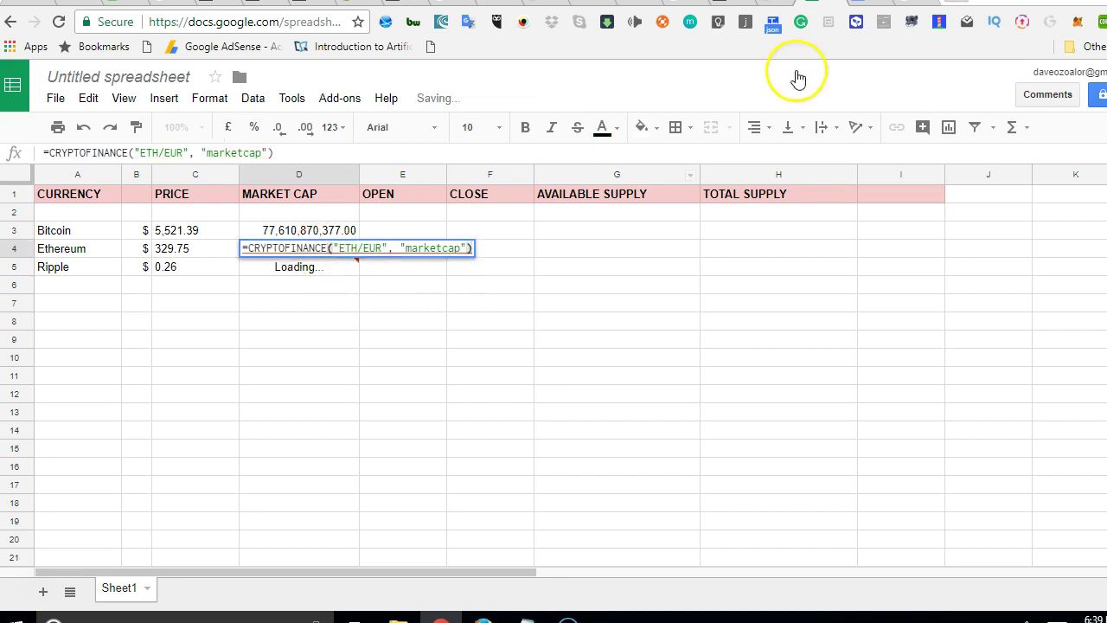
click(830, 2)
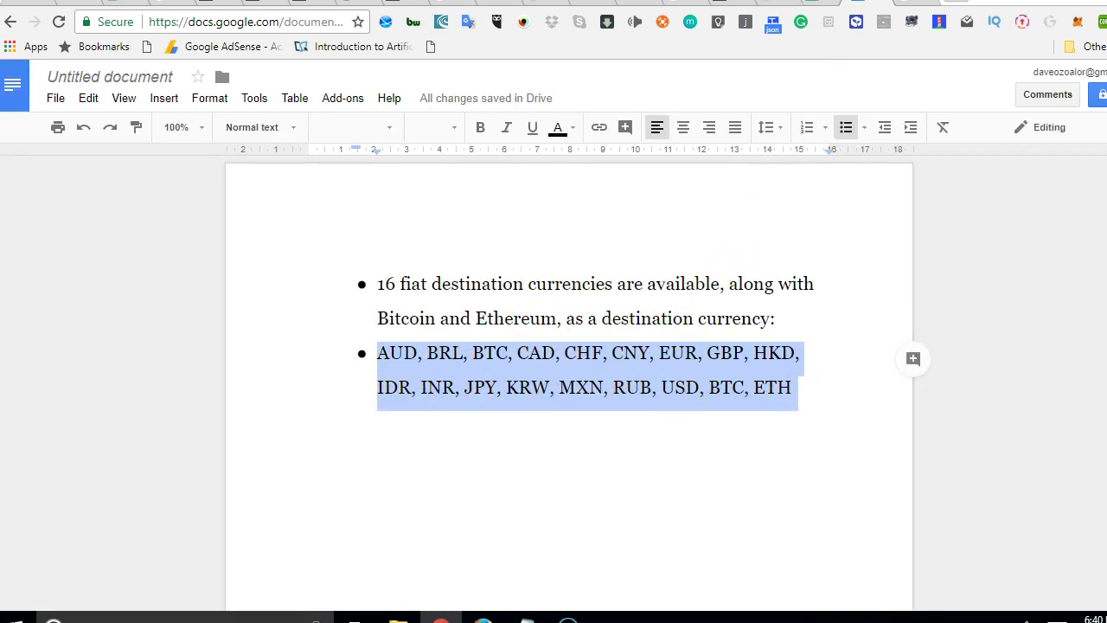
click(822, 4)
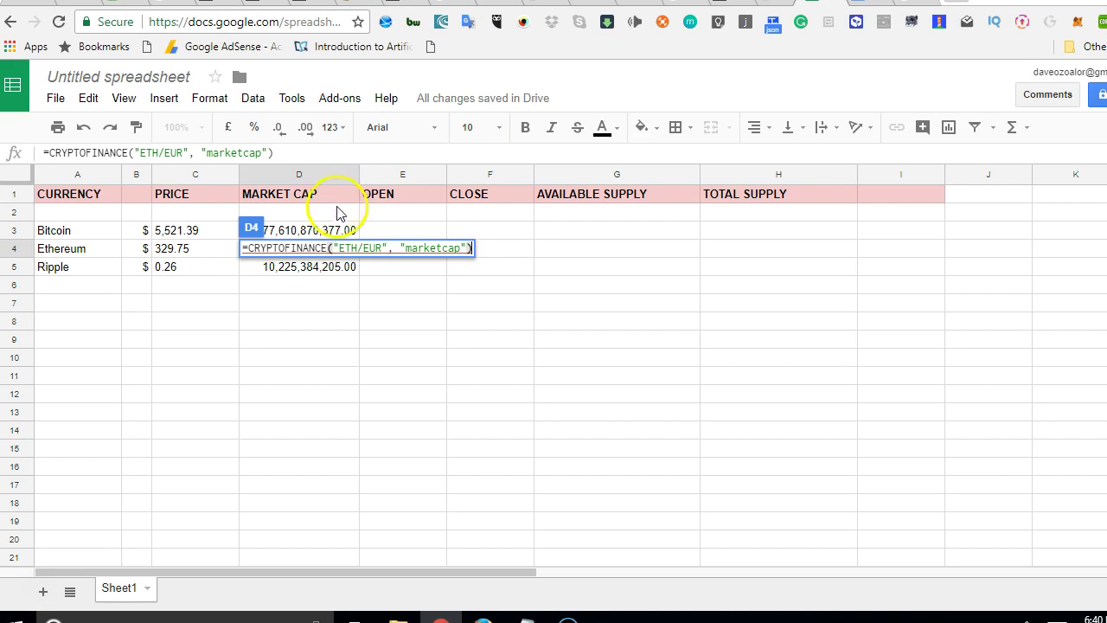
click(381, 248)
key(BackSpace)
key(BackSpace)
key(BackSpace)
text(USD)
click(398, 294)
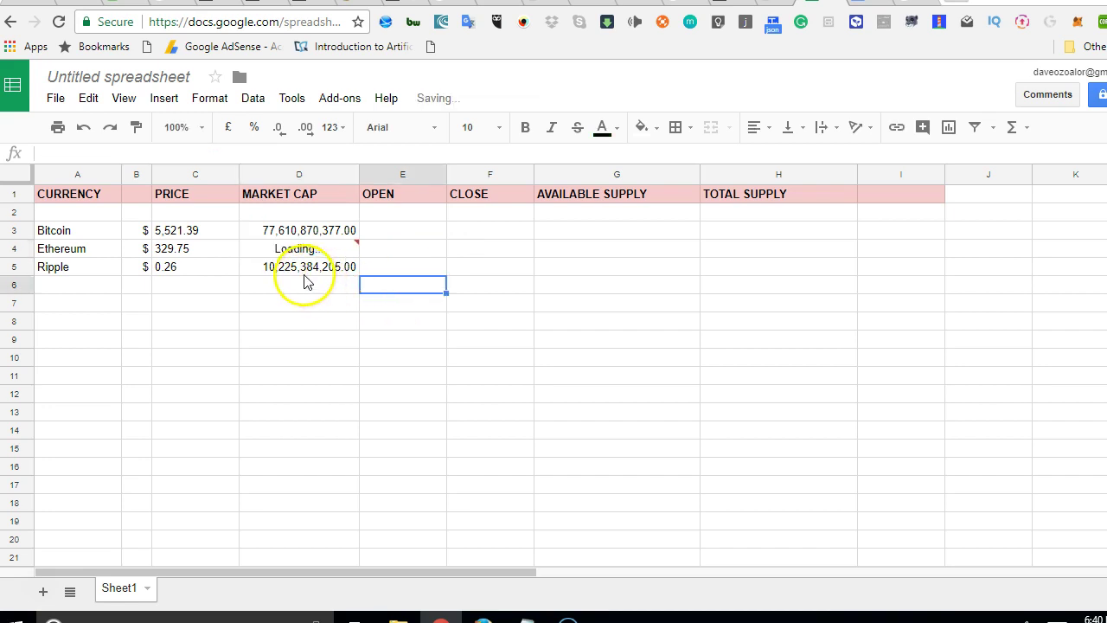
click(306, 345)
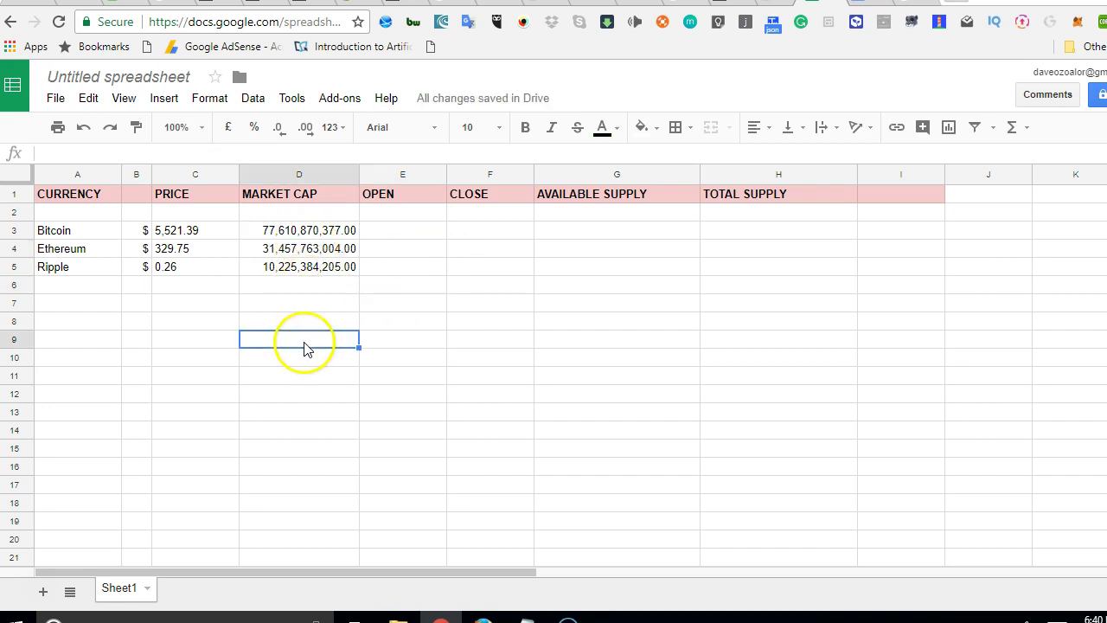
click(309, 213)
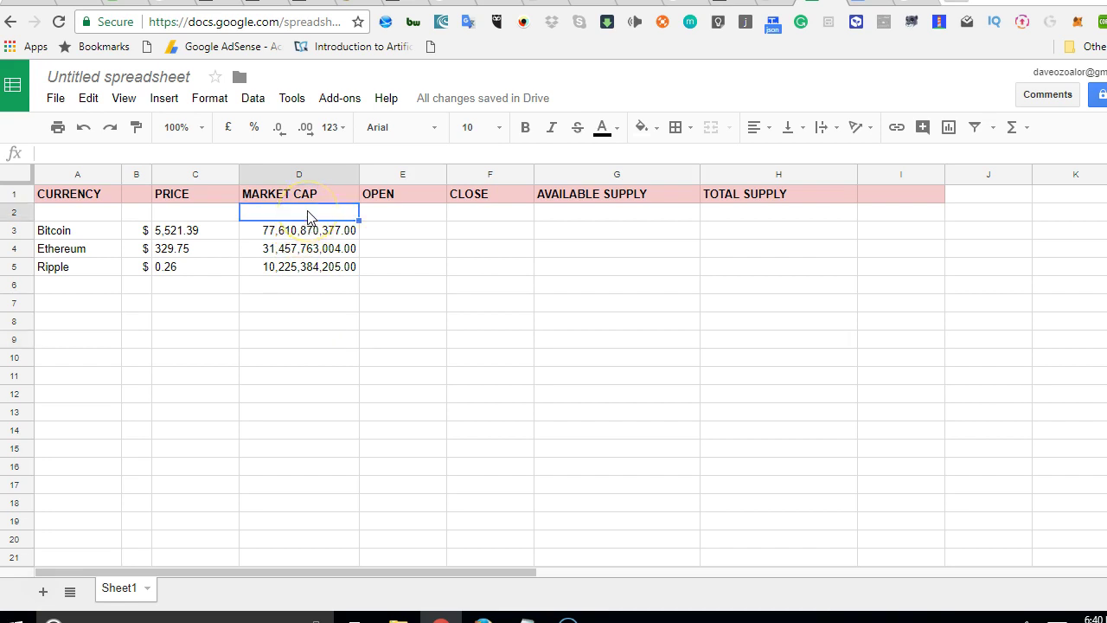
click(299, 307)
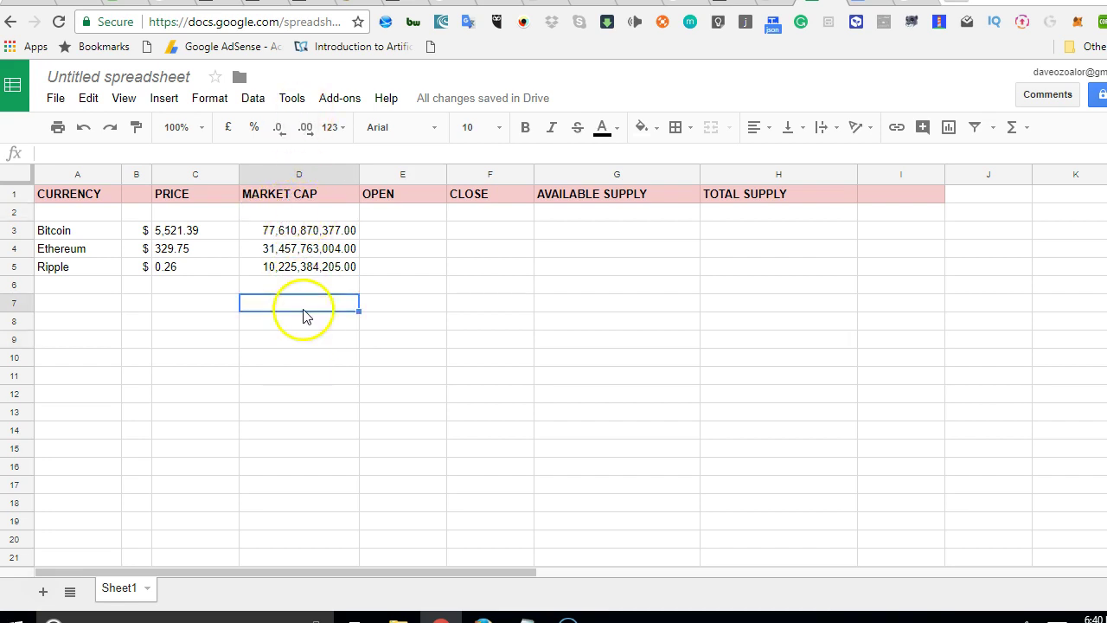
click(950, 129)
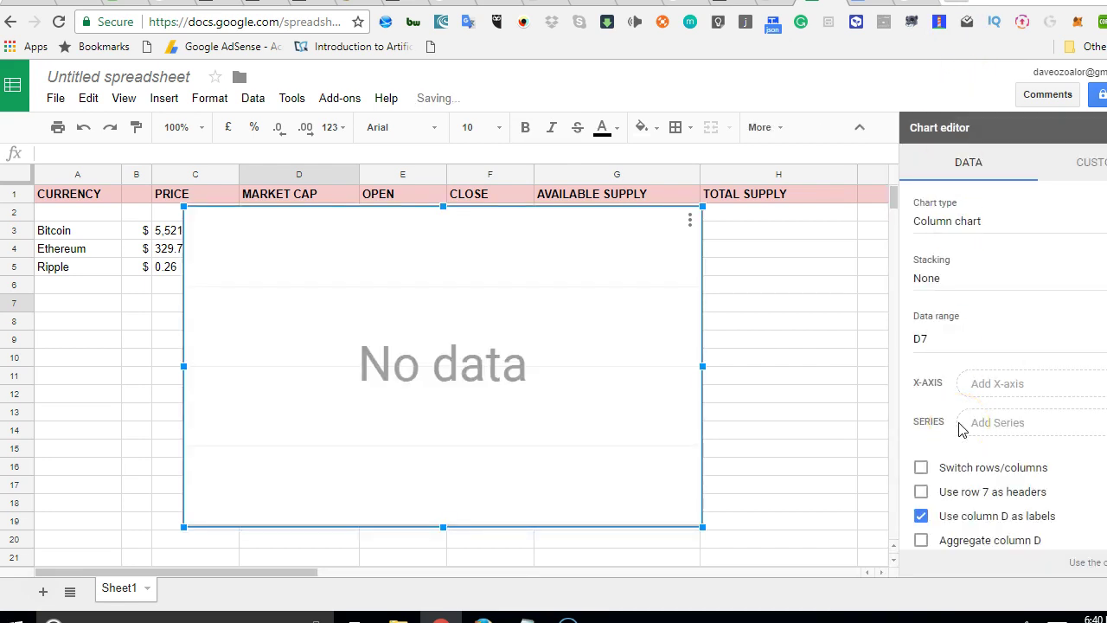
click(749, 309)
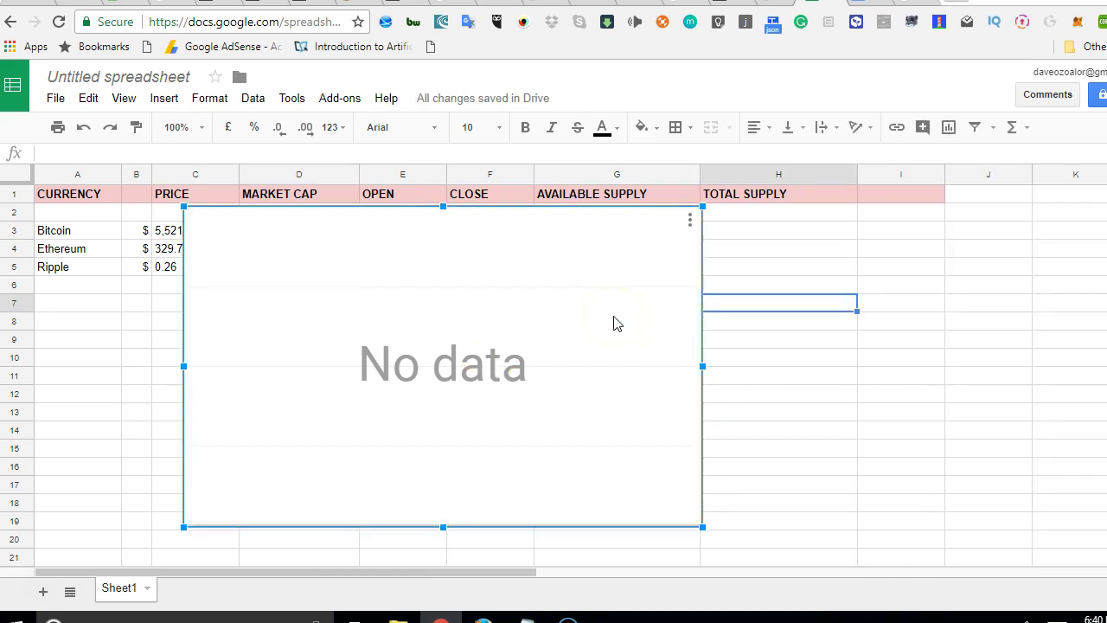
key(Delete)
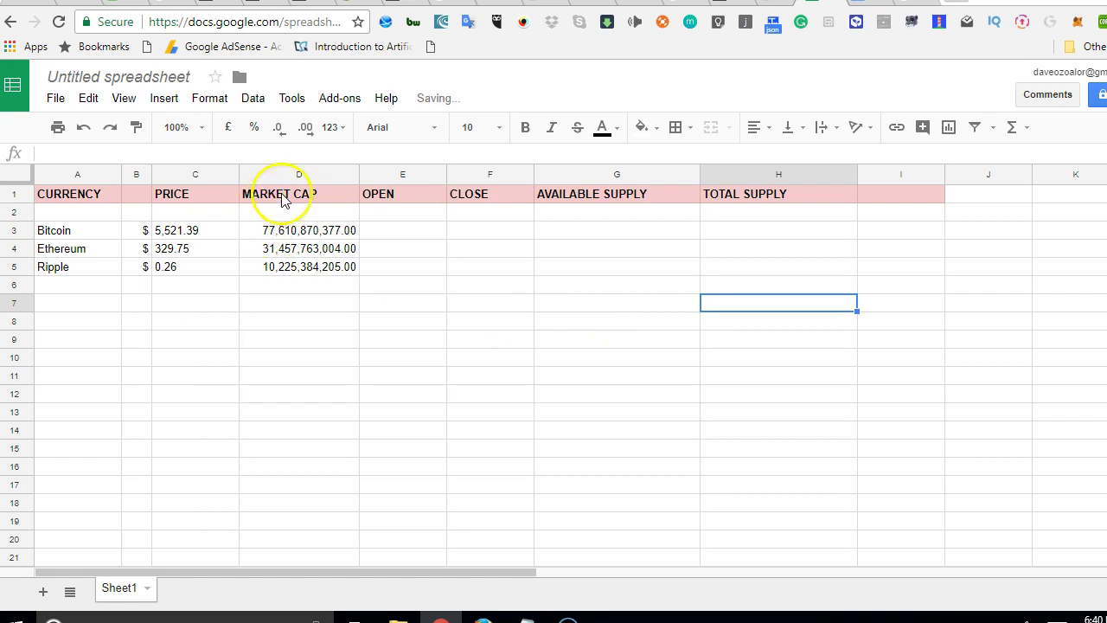
Step: Insert a column chart of the three market cap values in D3:D5 and inspect its bars and options
click(320, 234)
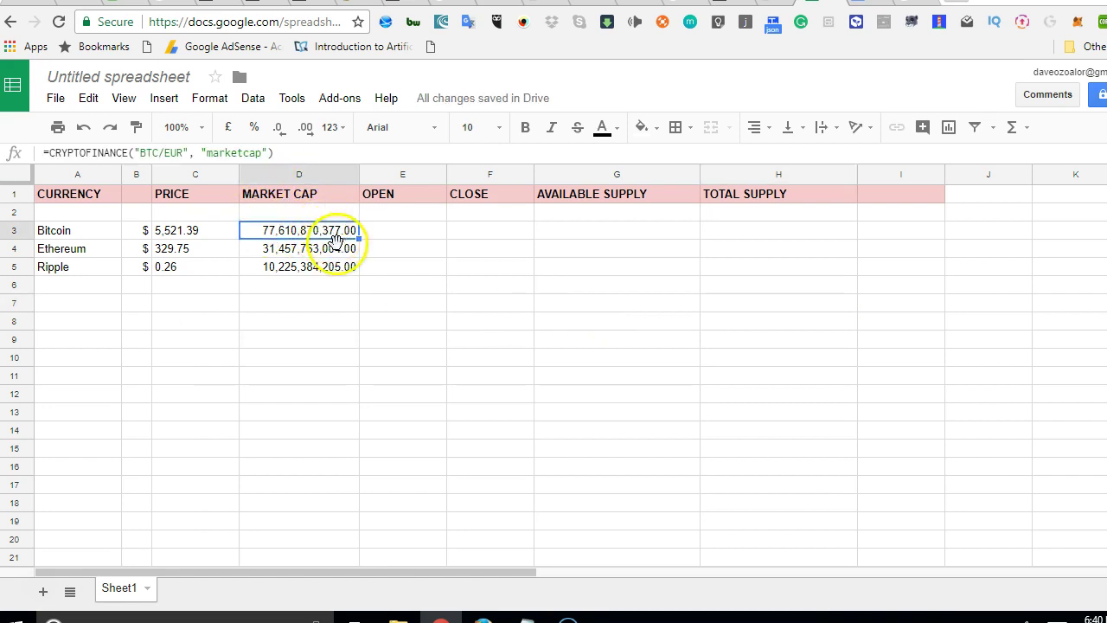
shift+click(341, 273)
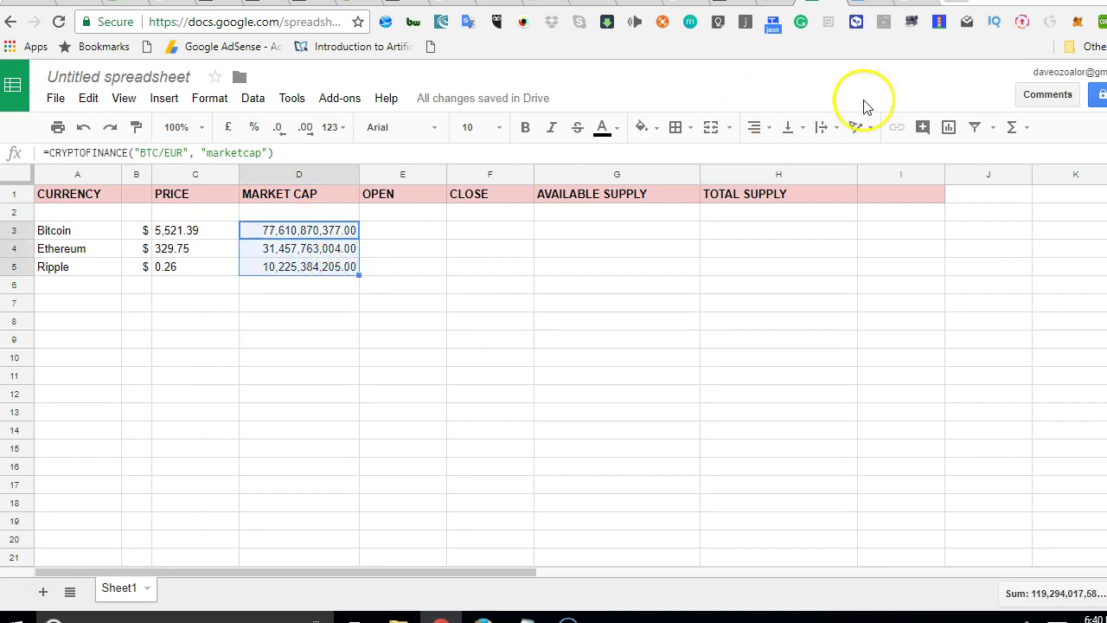
click(952, 127)
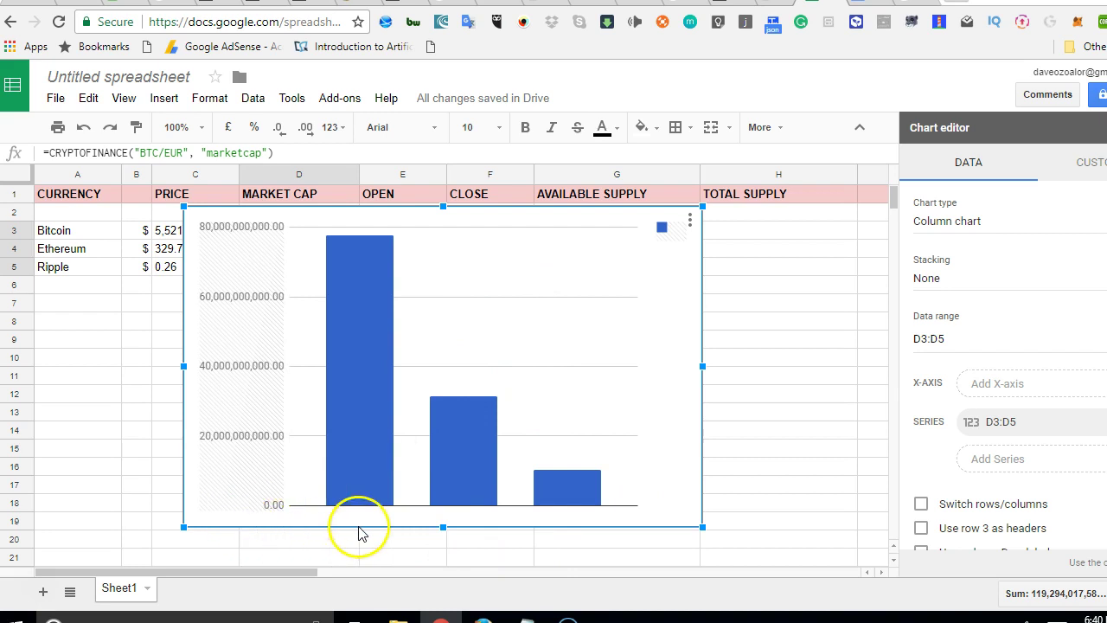
click(323, 372)
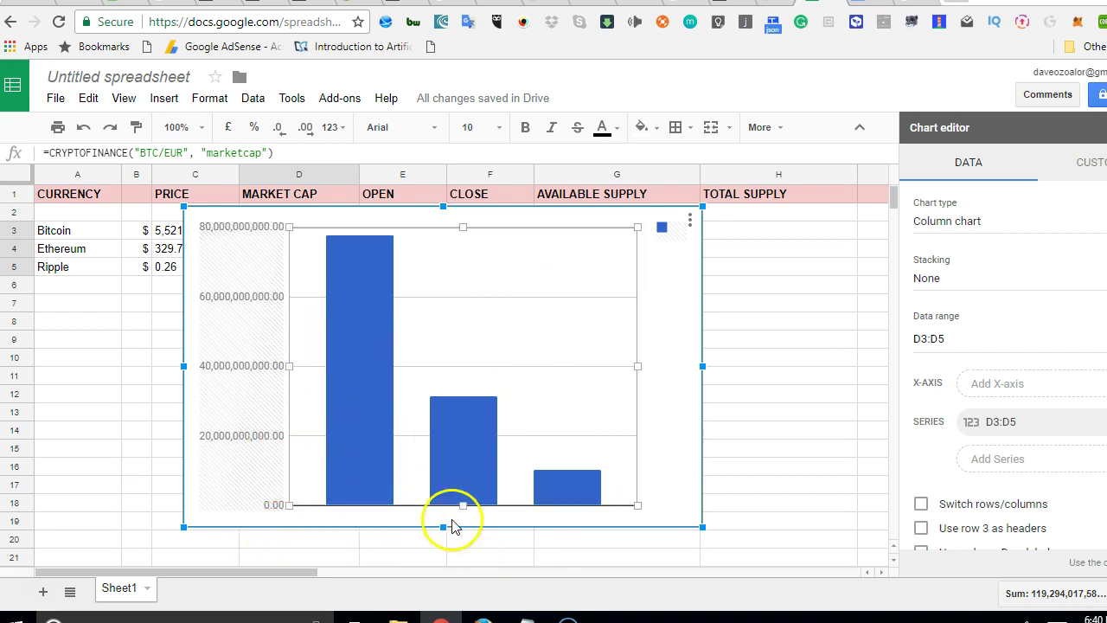
mouse_move(544, 478)
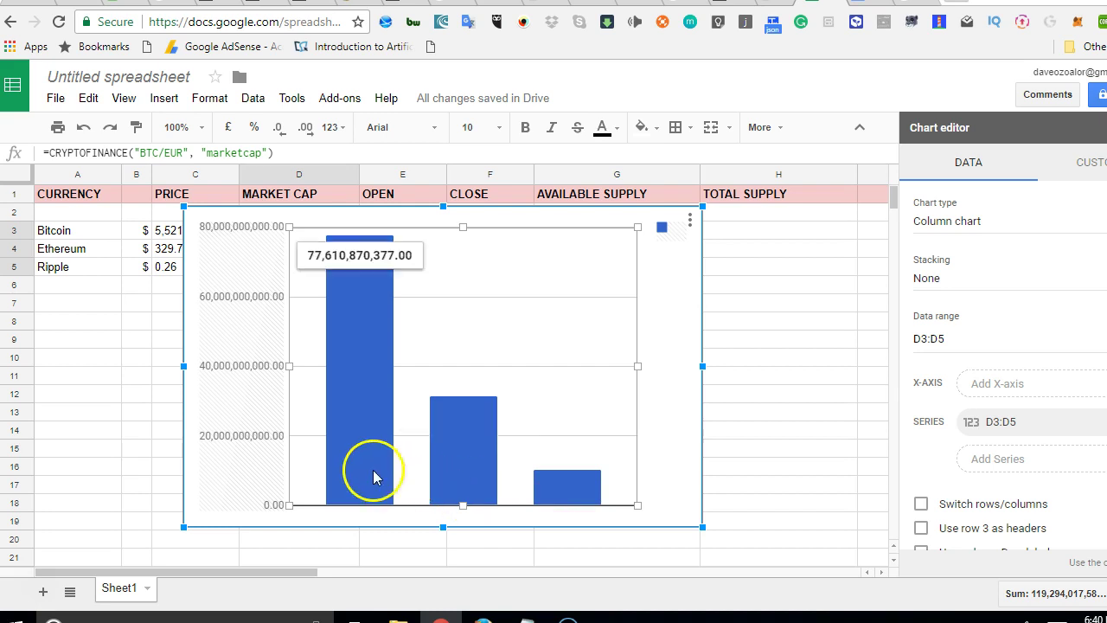
click(688, 227)
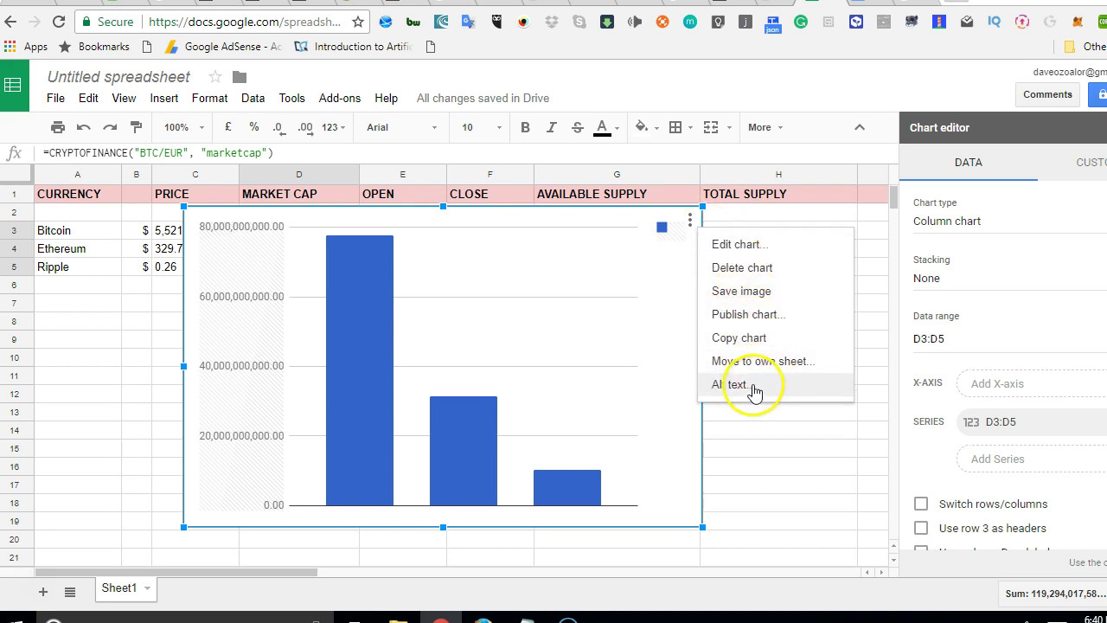
Step: Try the Line chart and Combo chart types on the market cap chart
click(963, 222)
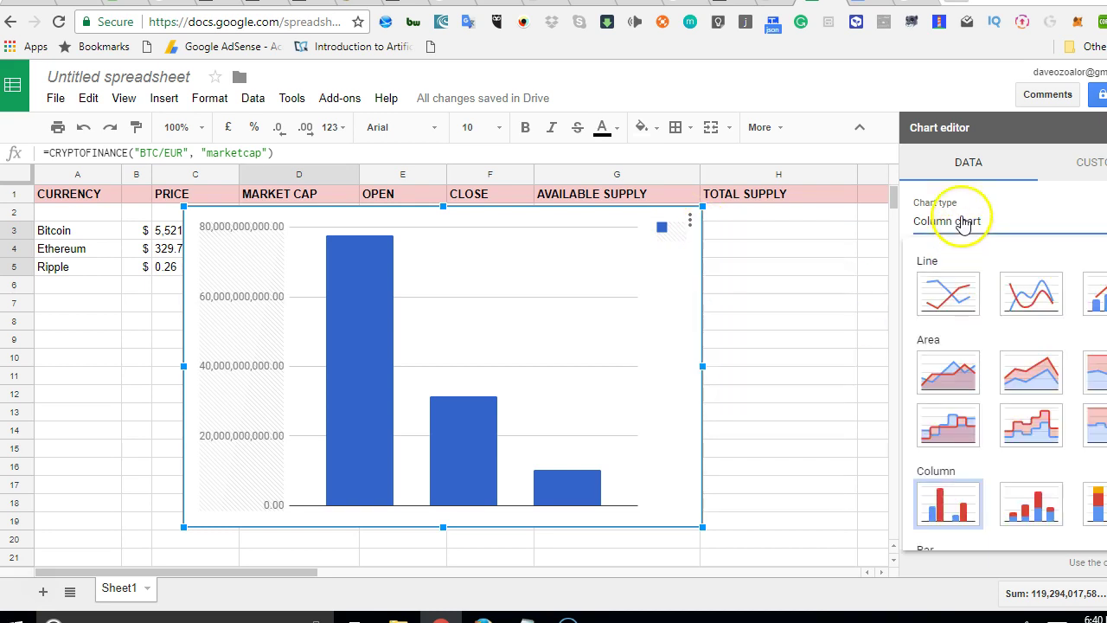
click(960, 298)
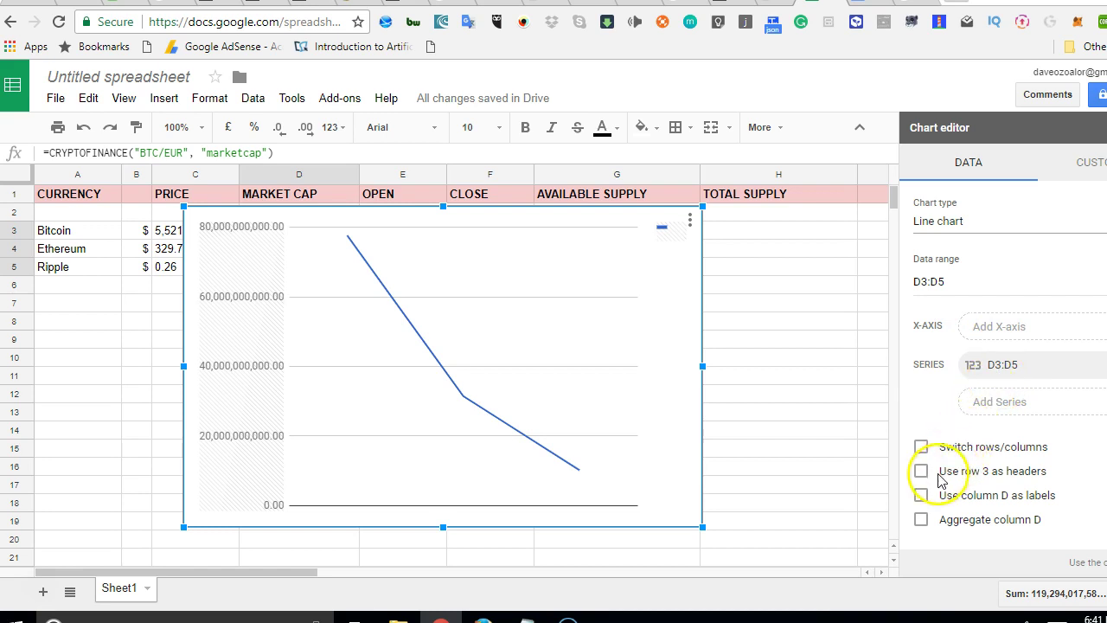
click(985, 230)
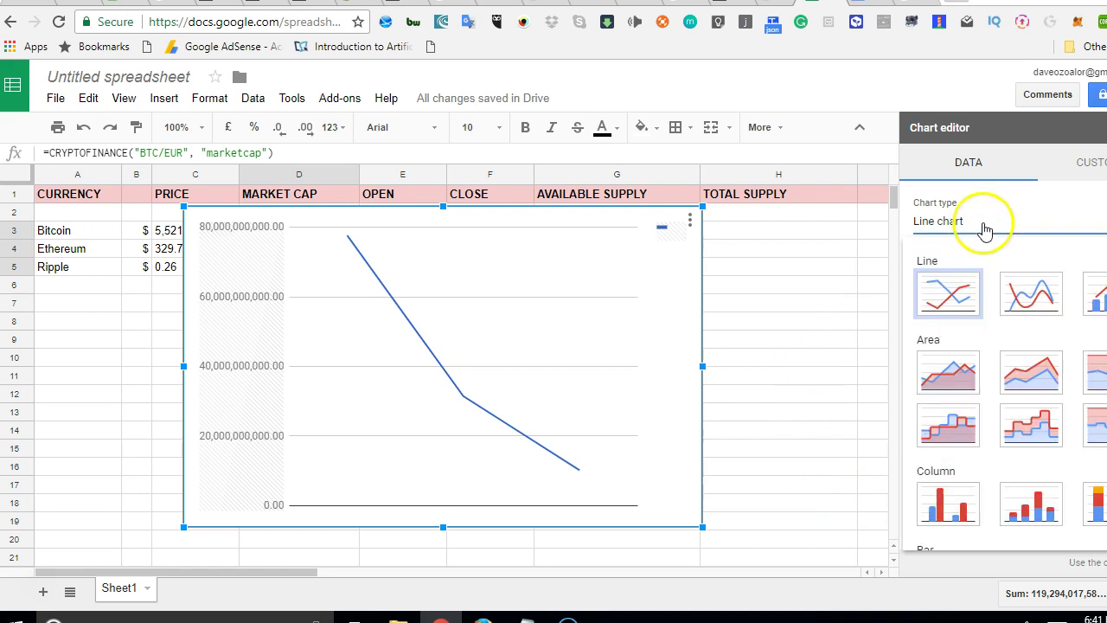
click(1095, 294)
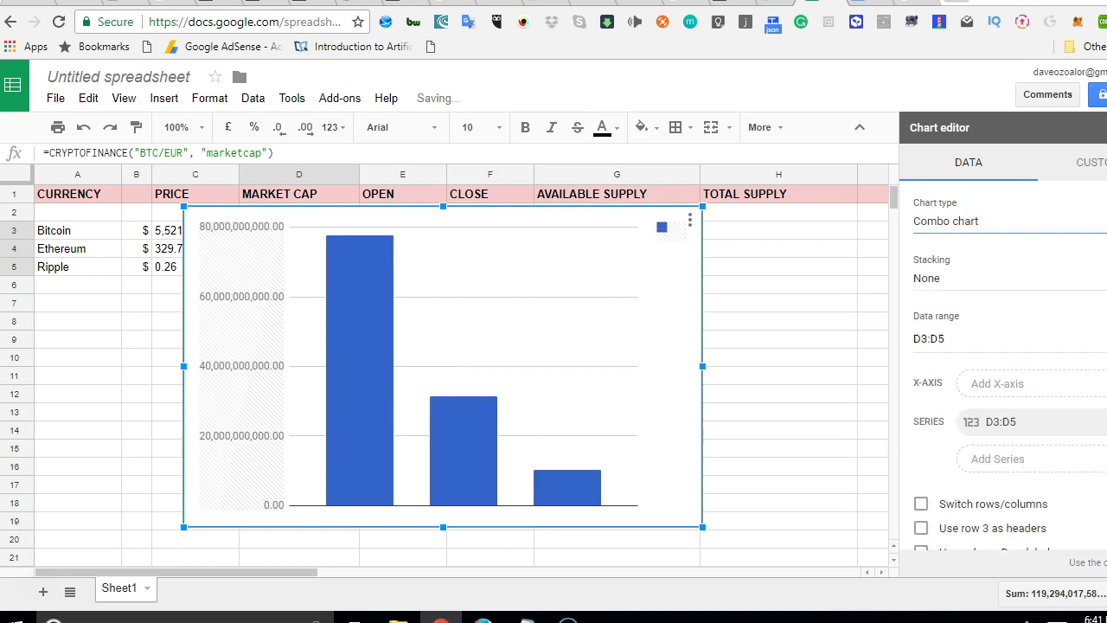
Step: Delete the market cap chart from the sheet
click(796, 250)
click(610, 297)
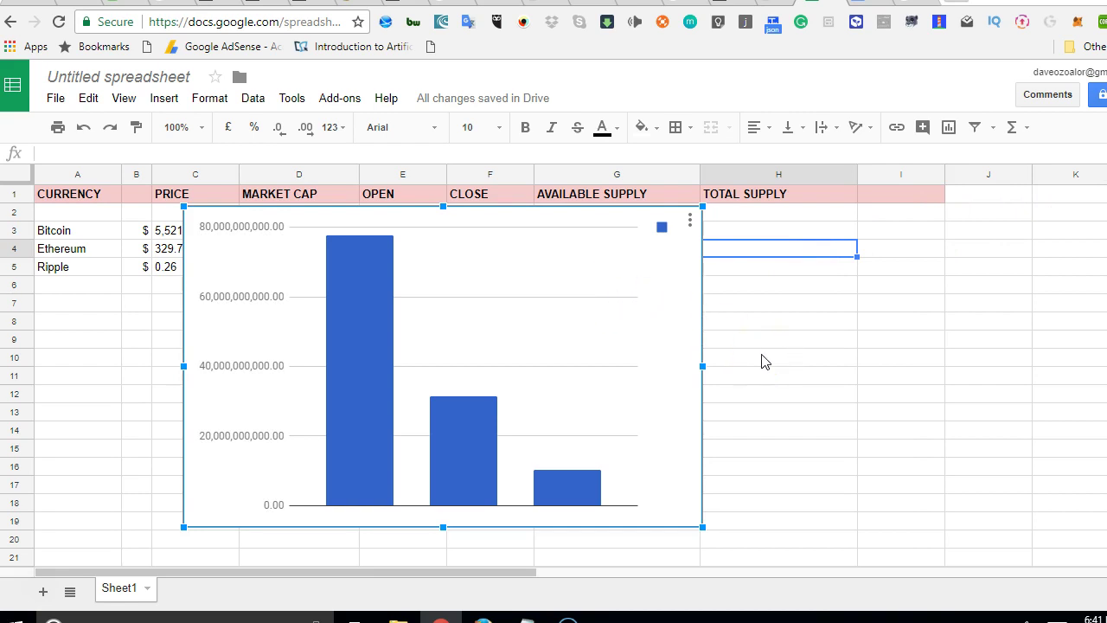
key(Delete)
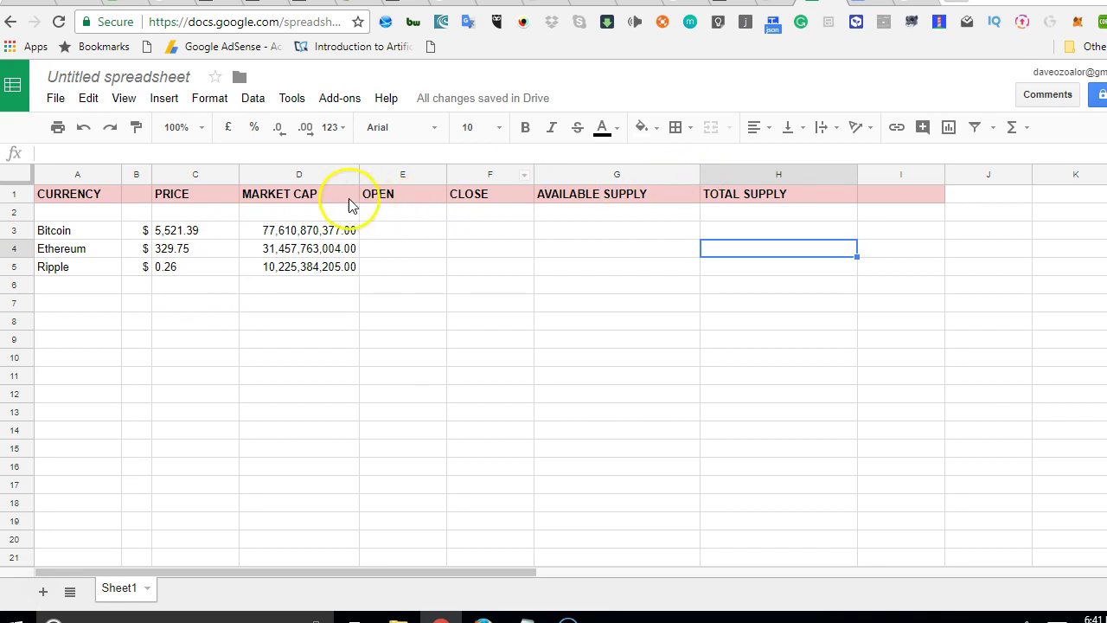
Step: Insert a new column before OPEN and give it the header VOLUME
right_click(401, 198)
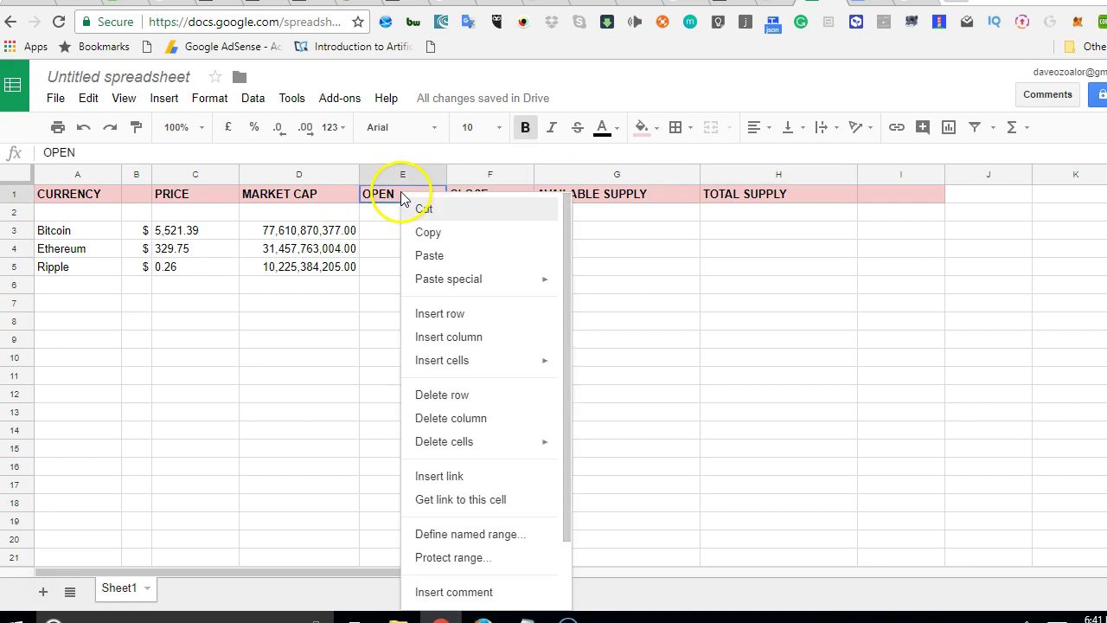
click(476, 337)
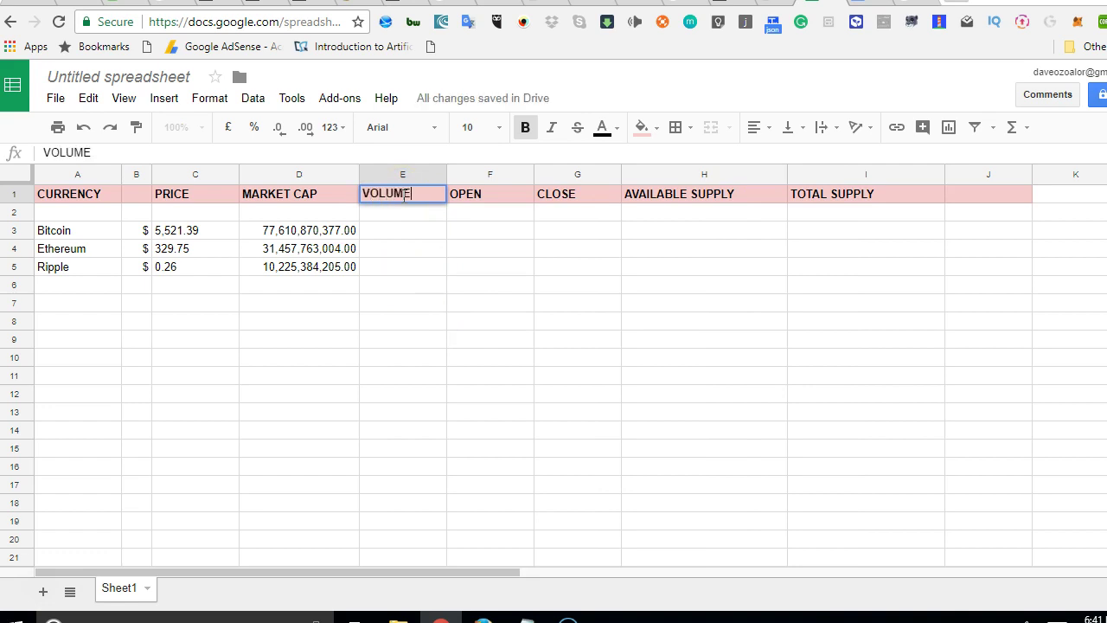
text(VOLUME)
click(412, 232)
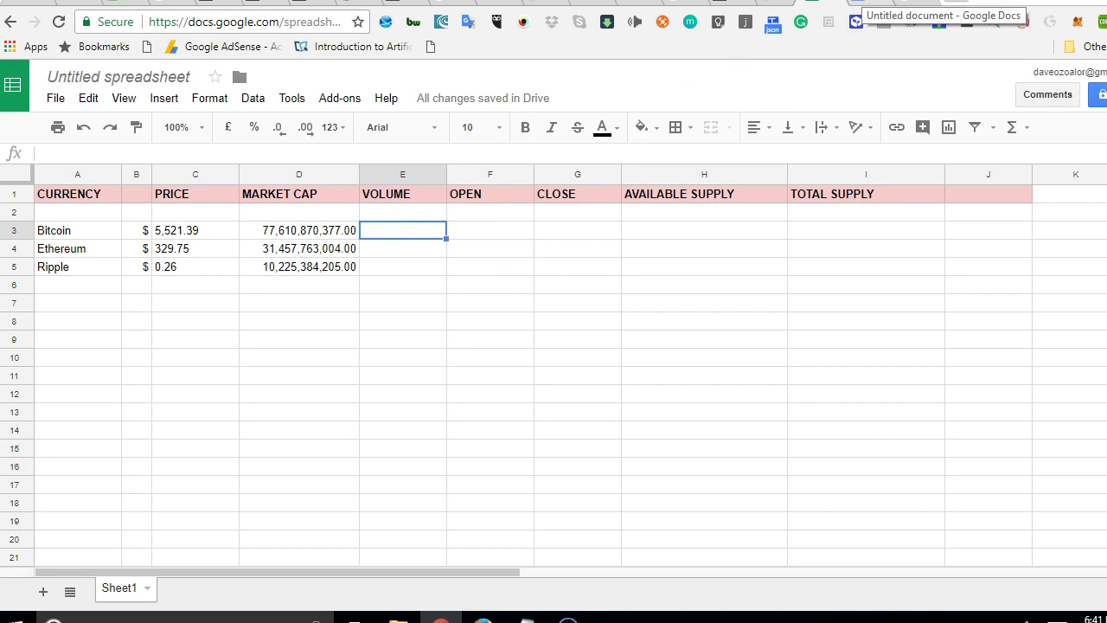
Step: Switch to the Google results for "define currency volume" and read the meaning of volume in Forex
click(828, 4)
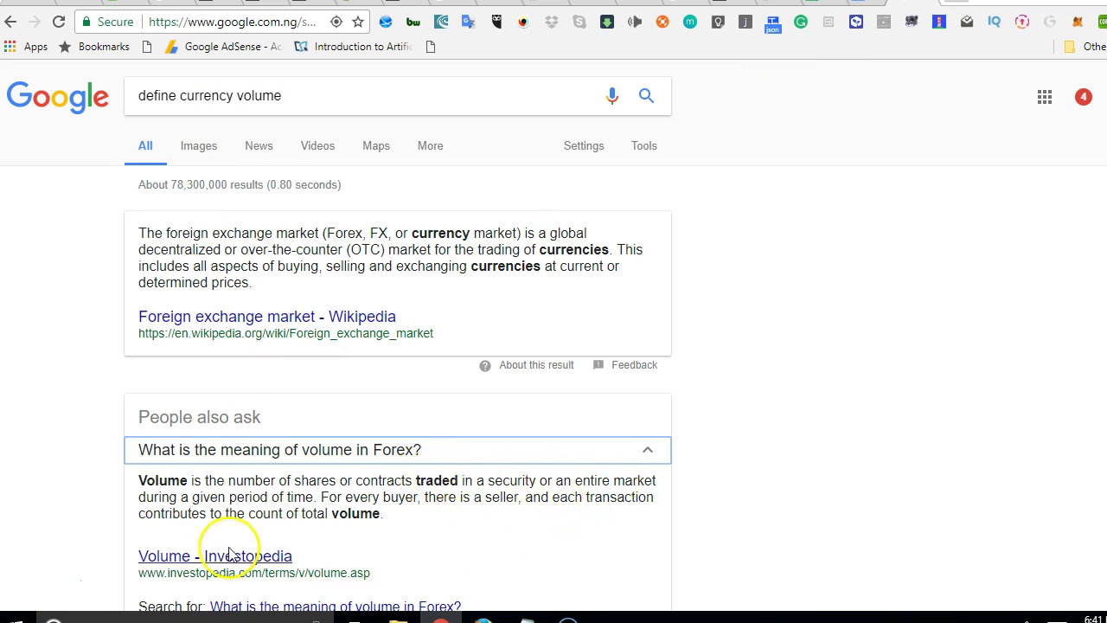
drag(313, 497, 236, 481)
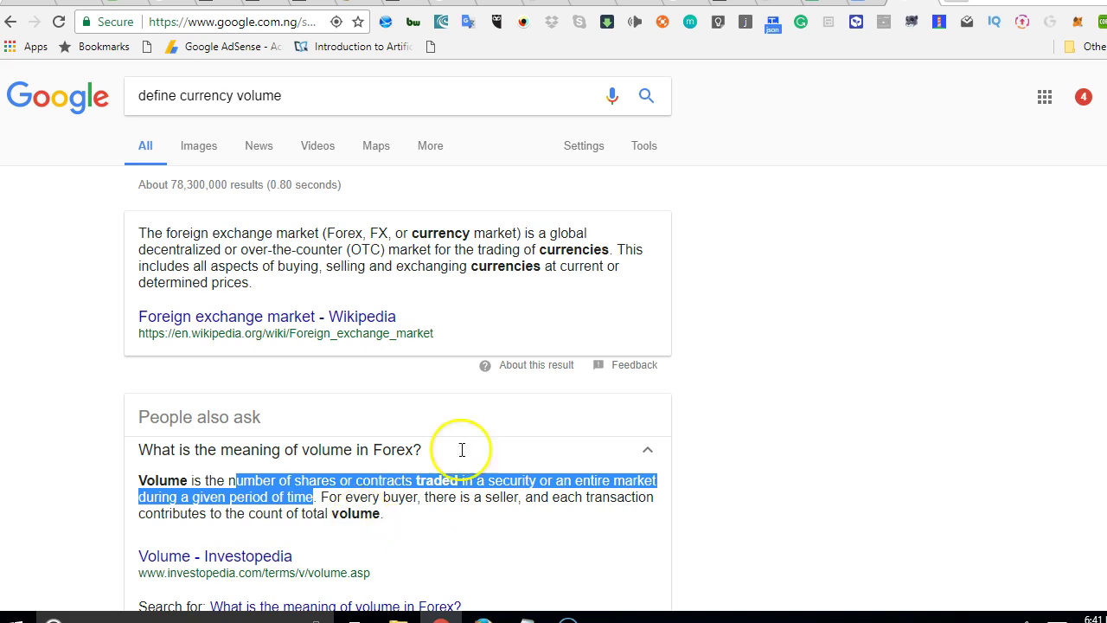
click(675, 367)
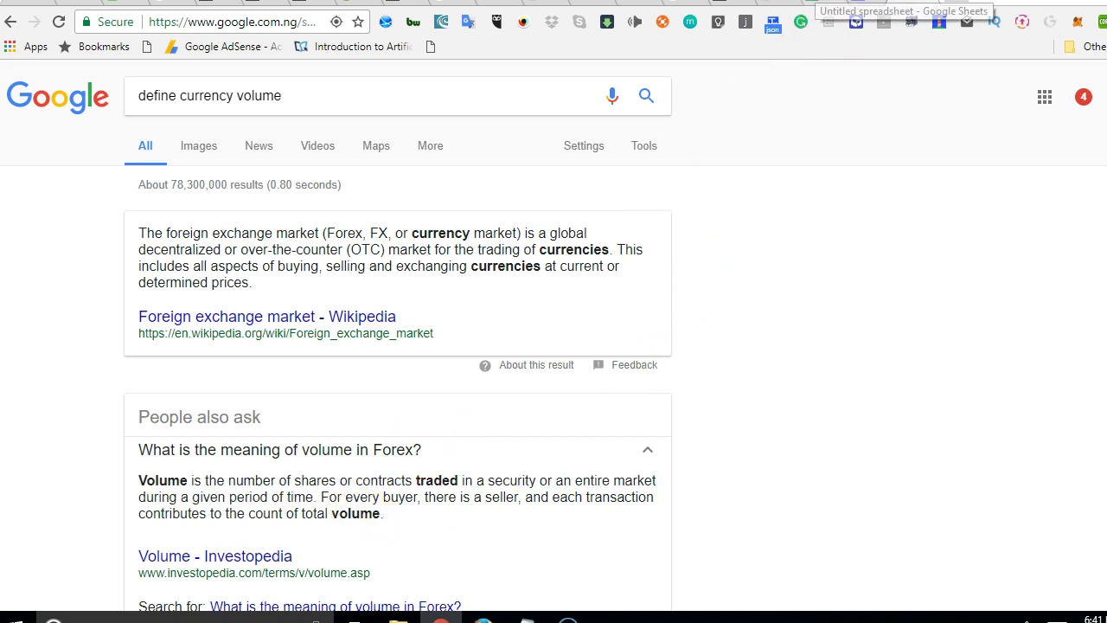
Step: Return to the Untitled spreadsheet and enter =CRYPTOFINANCE("BTC", "volume") in Bitcoin's VOLUME cell, E3
click(826, 5)
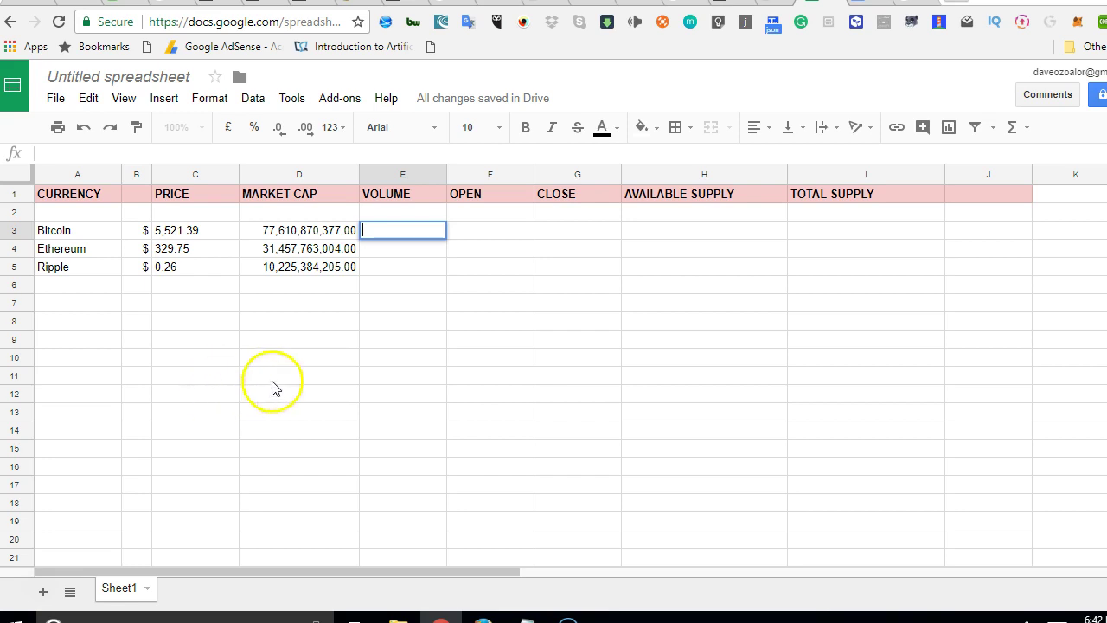
text(=C)
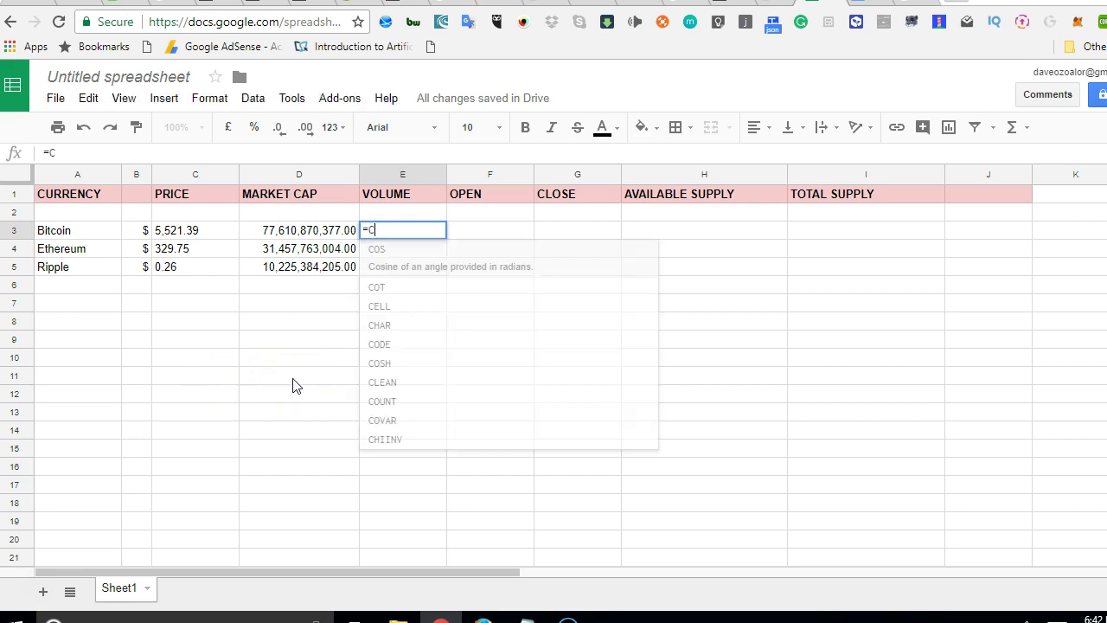
text(ry)
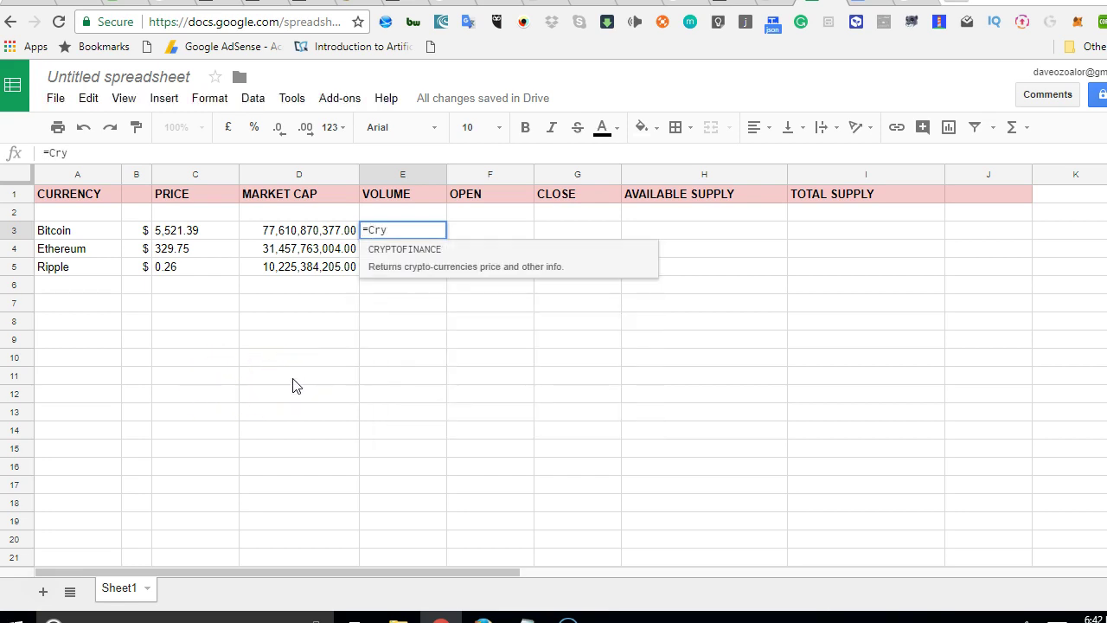
click(423, 254)
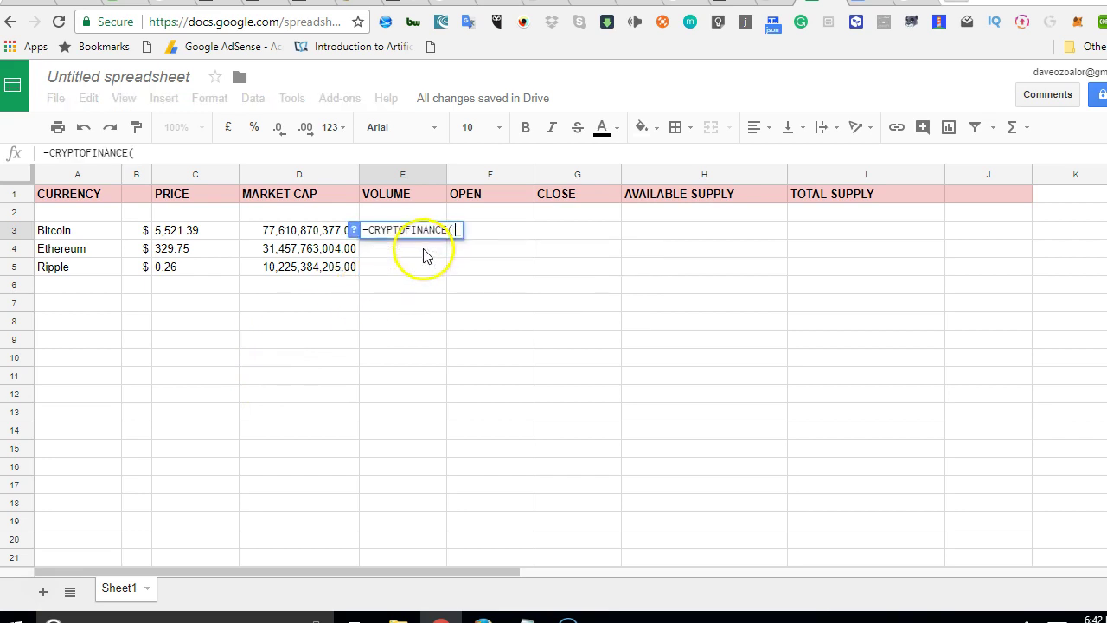
text("BT)
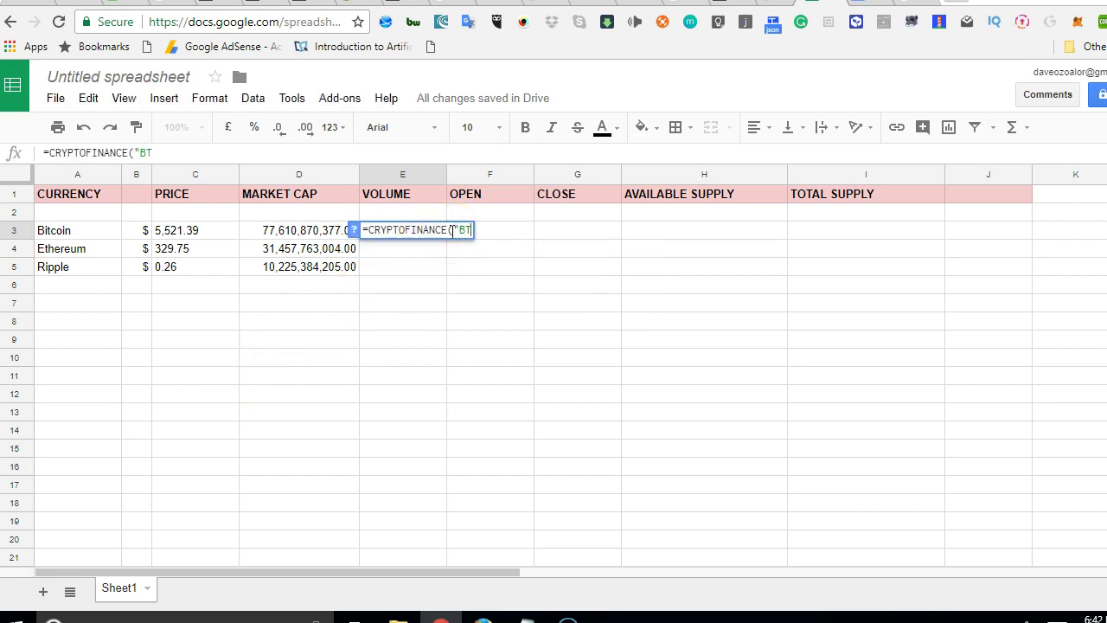
text(C", "volume")
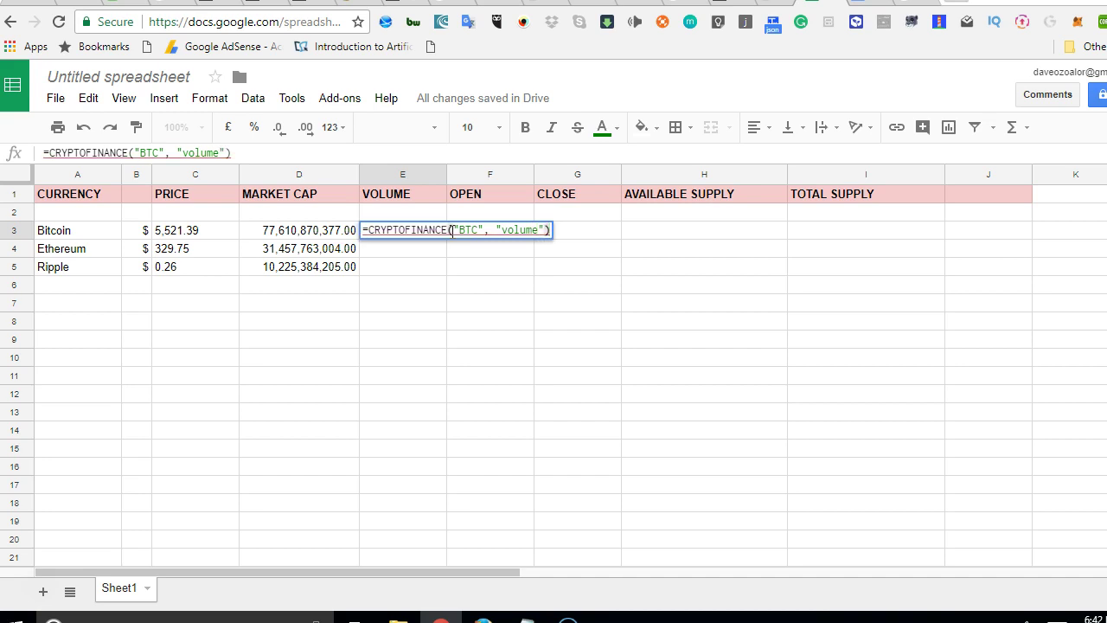
key(Return)
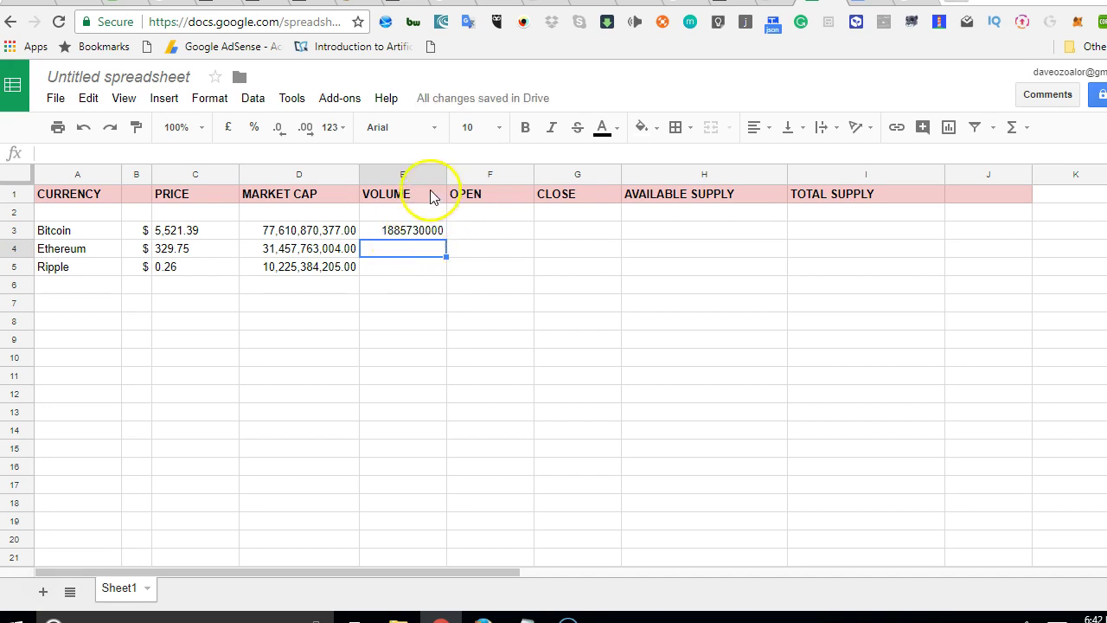
Step: Format the whole VOLUME column as Number with thousands separators and two decimals (1,000.12)
click(406, 174)
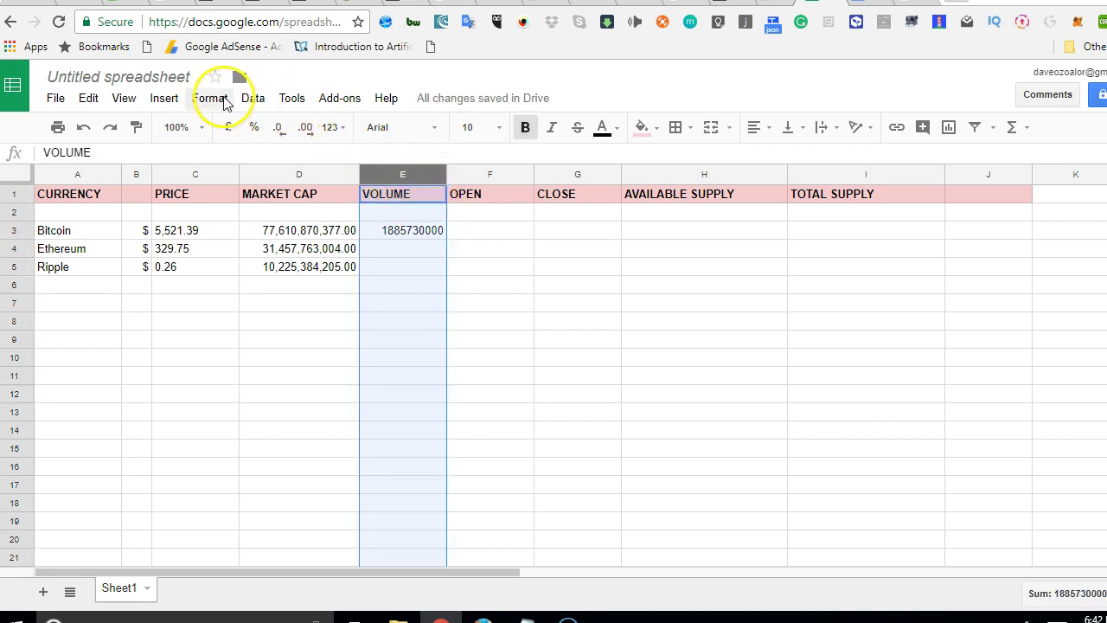
click(214, 99)
mouse_move(203, 102)
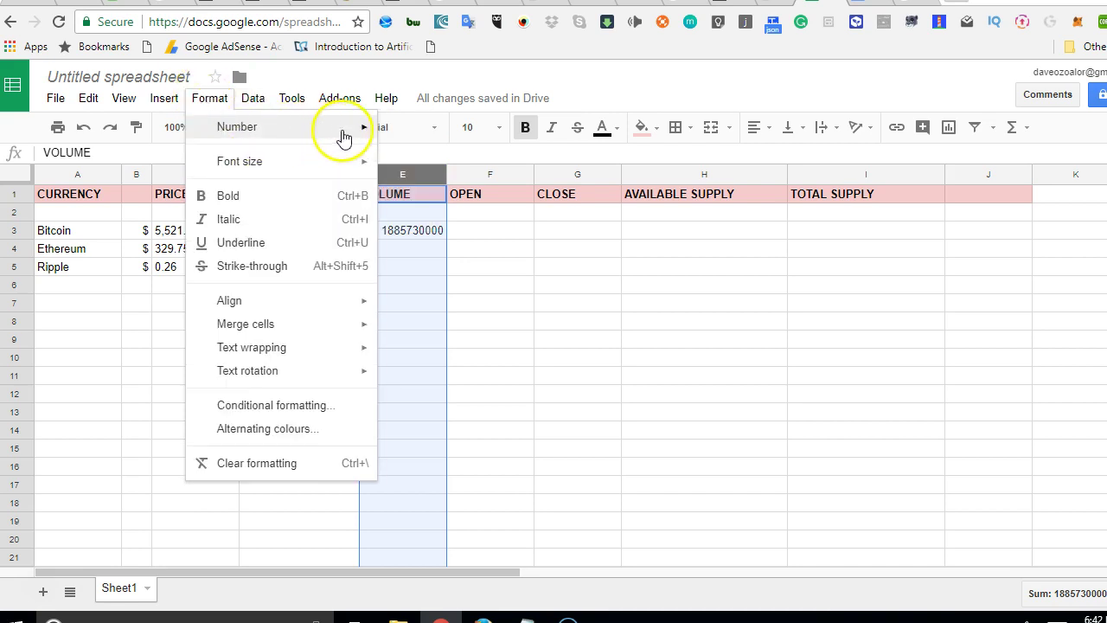
mouse_move(366, 130)
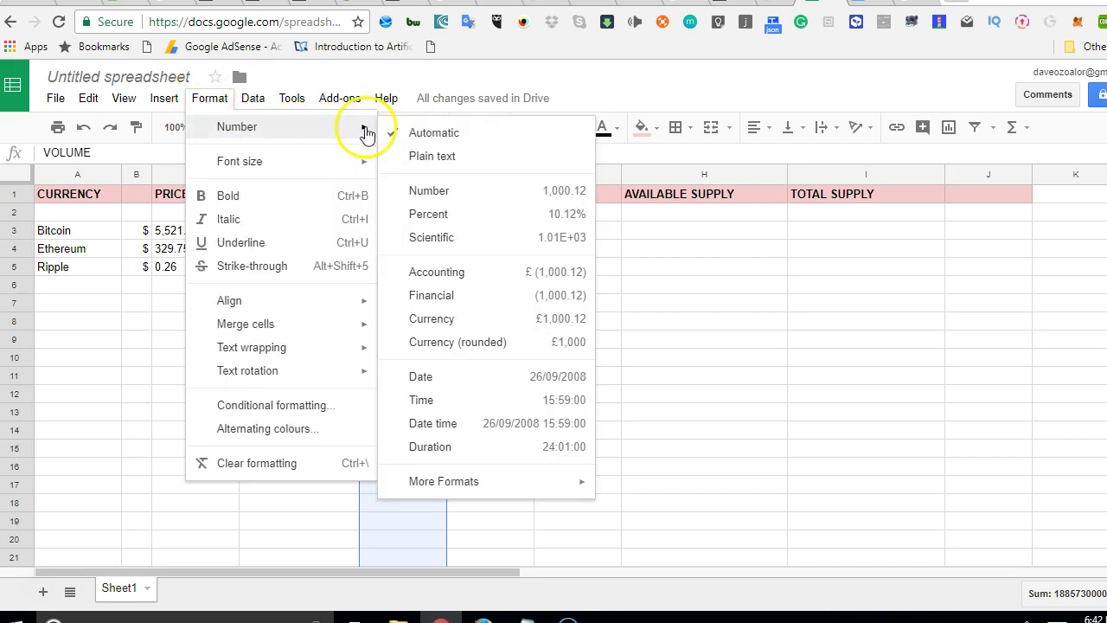
click(558, 199)
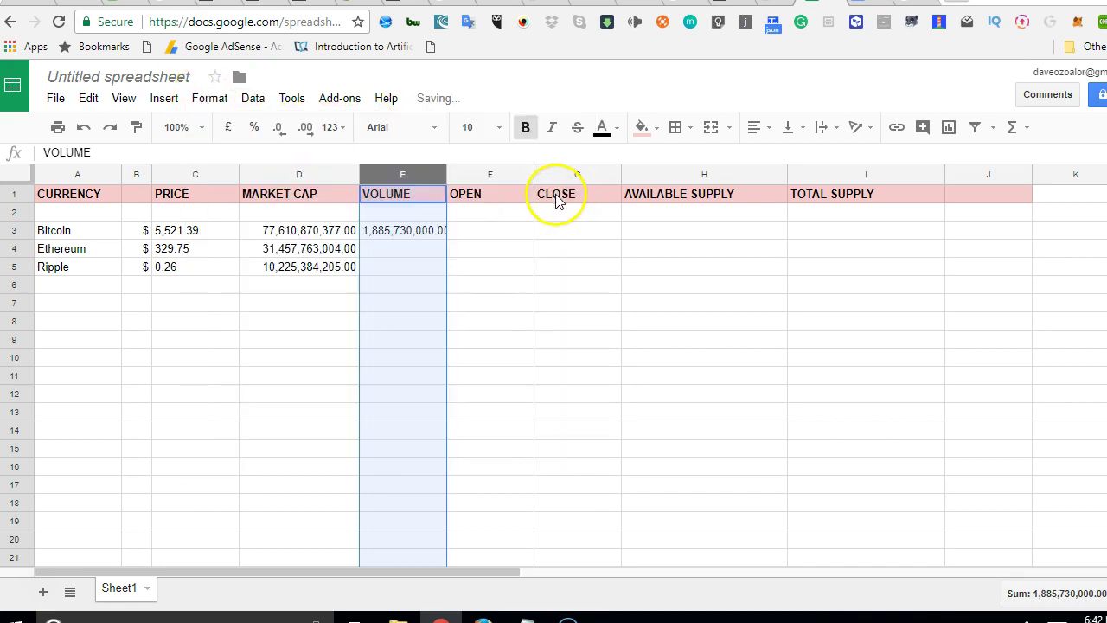
Step: Copy the Bitcoin volume formula into Ethereum's VOLUME cell, E4, and change the currency symbol to ETC
click(391, 253)
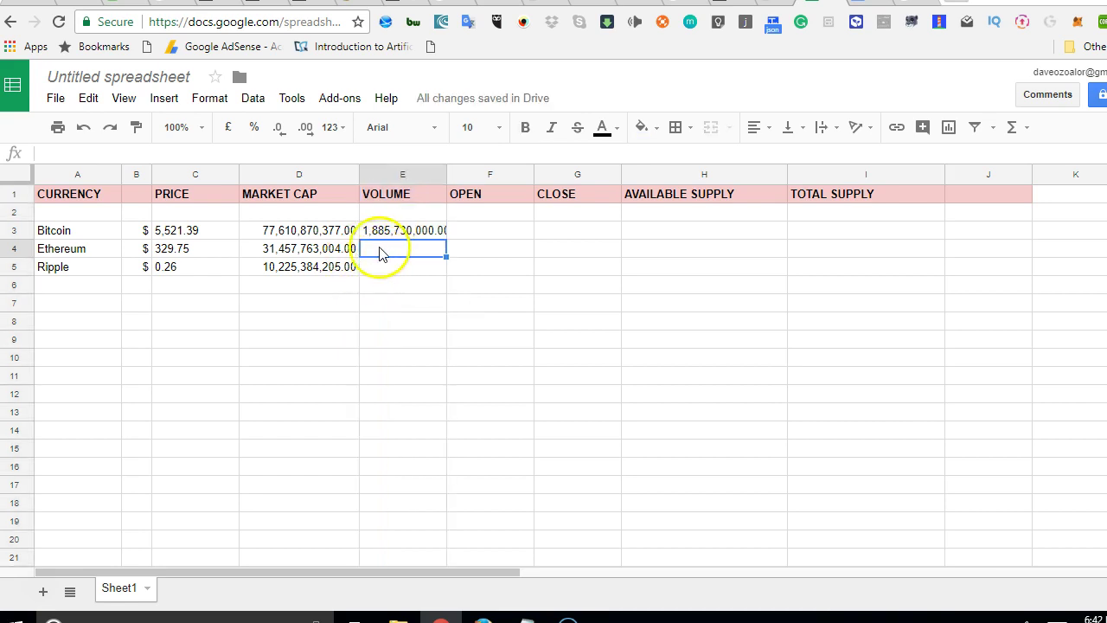
double_click(395, 230)
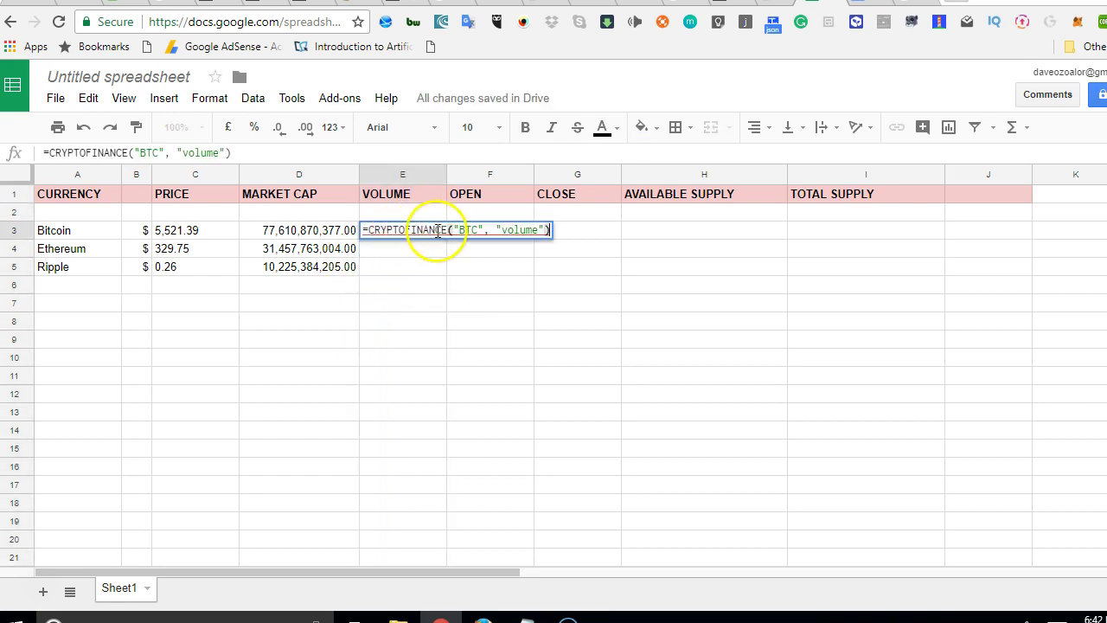
key(ctrl+a)
key(ctrl+c)
click(407, 257)
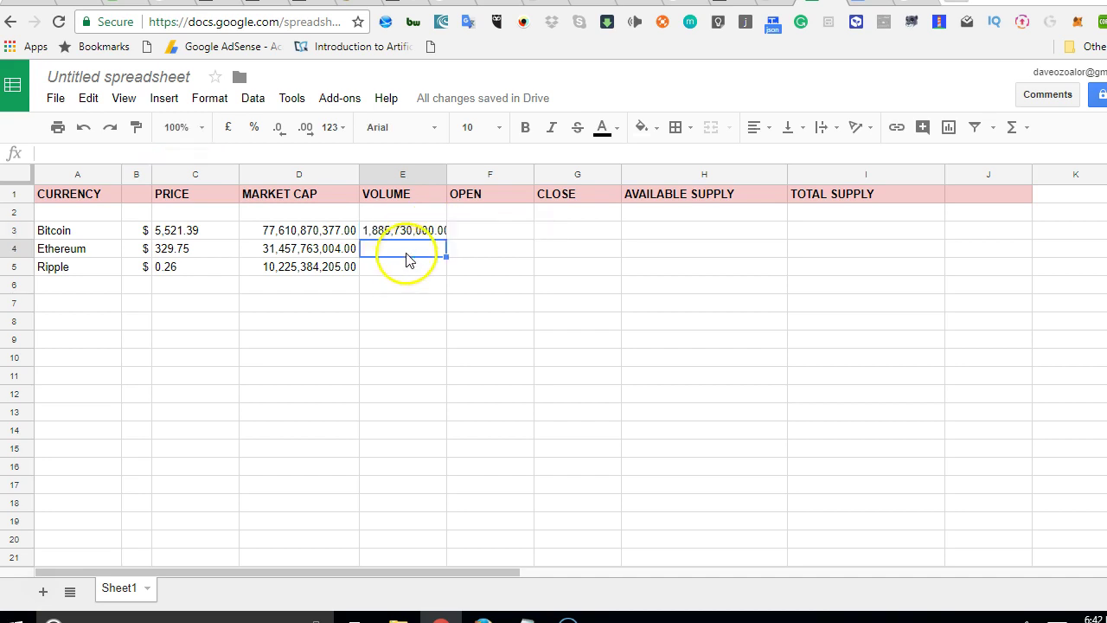
key(ctrl+v)
drag(480, 248, 458, 241)
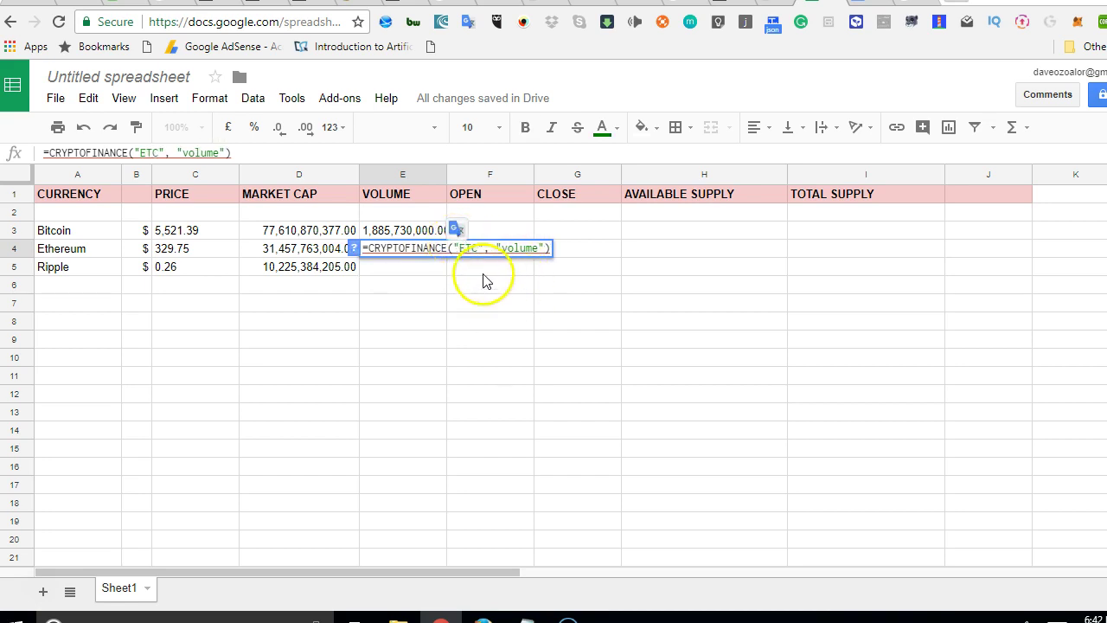
Step: Try the currency suffixes /US, /CAD and /USD after ETC in the Ethereum volume formula, removing each one again
text(ETC/US)
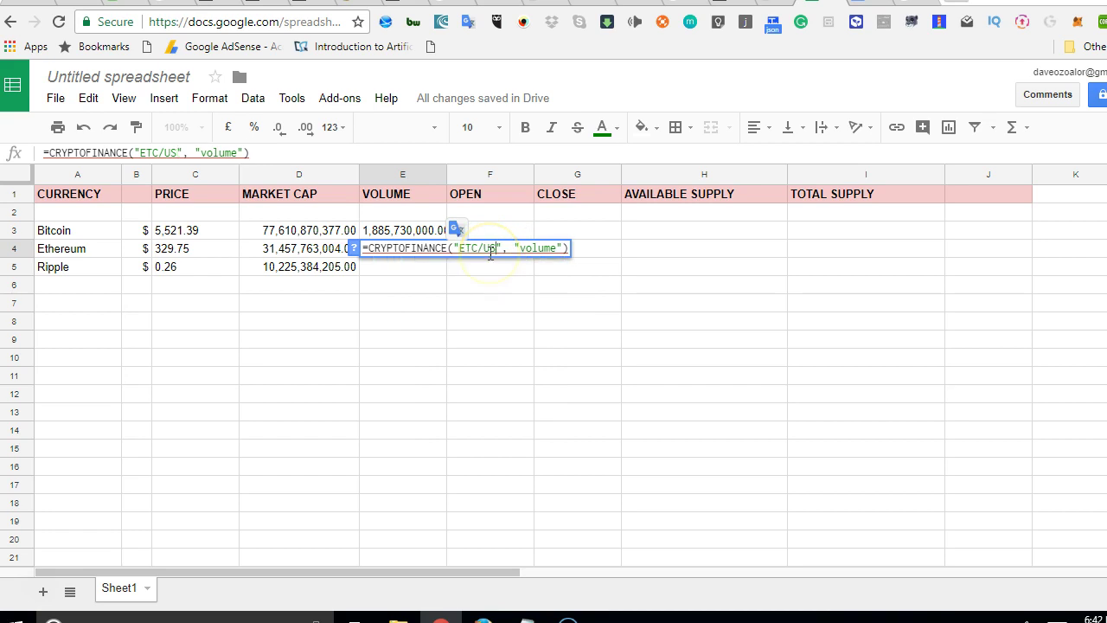
key(BackSpace)
key(BackSpace)
text(CAD)
key(BackSpace)
key(BackSpace)
key(BackSpace)
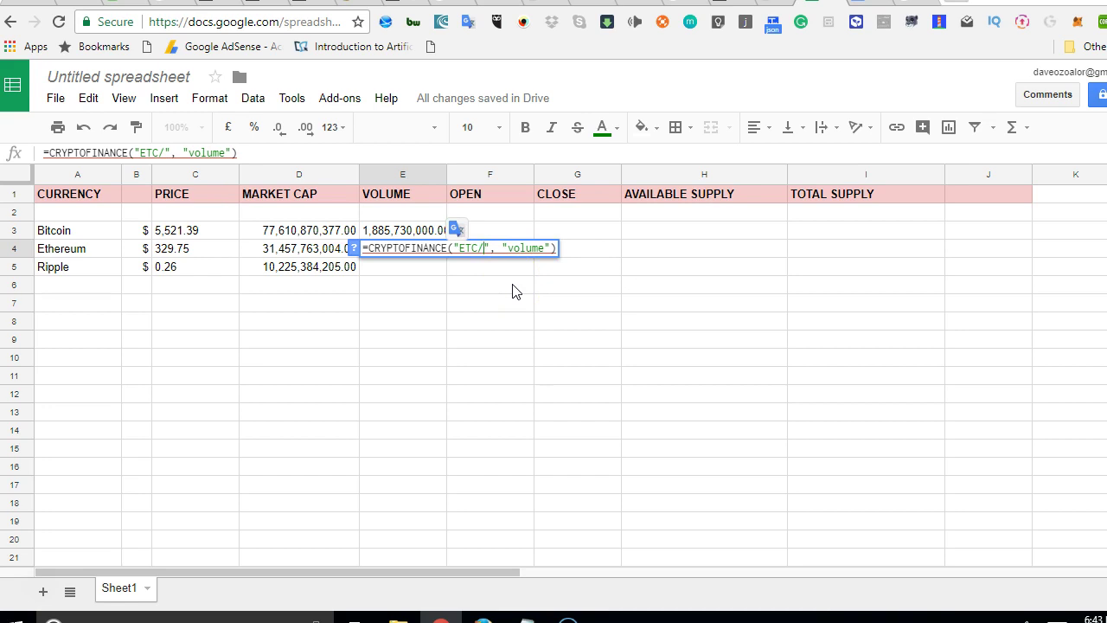
key(BackSpace)
click(476, 288)
text(/USD)
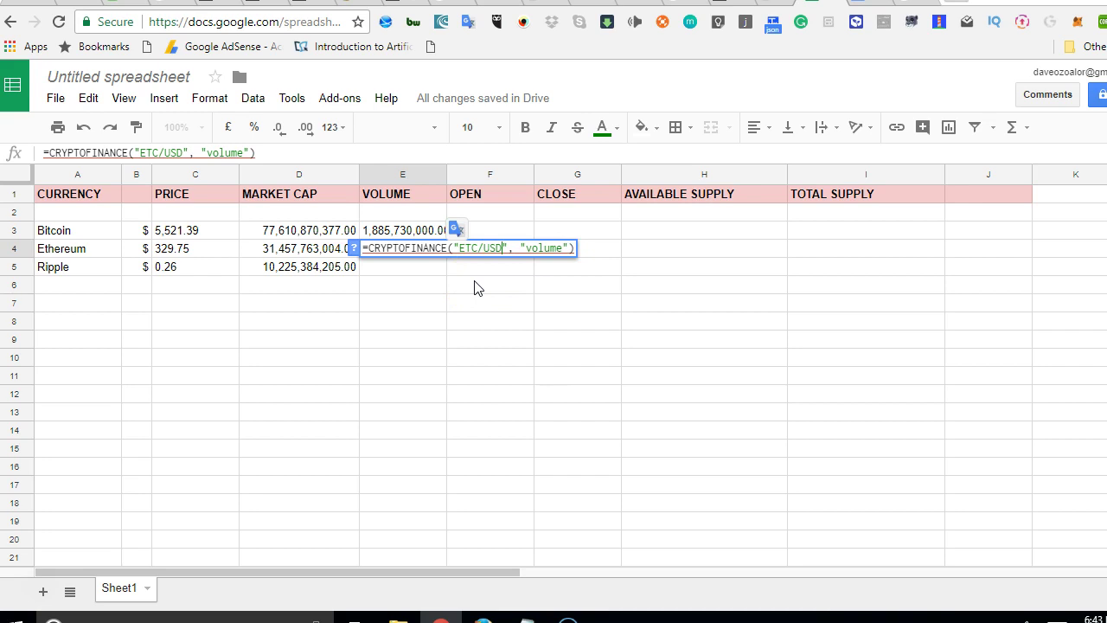
key(BackSpace)
key(BackSpace)
key(BackSpace)
key(BackSpace)
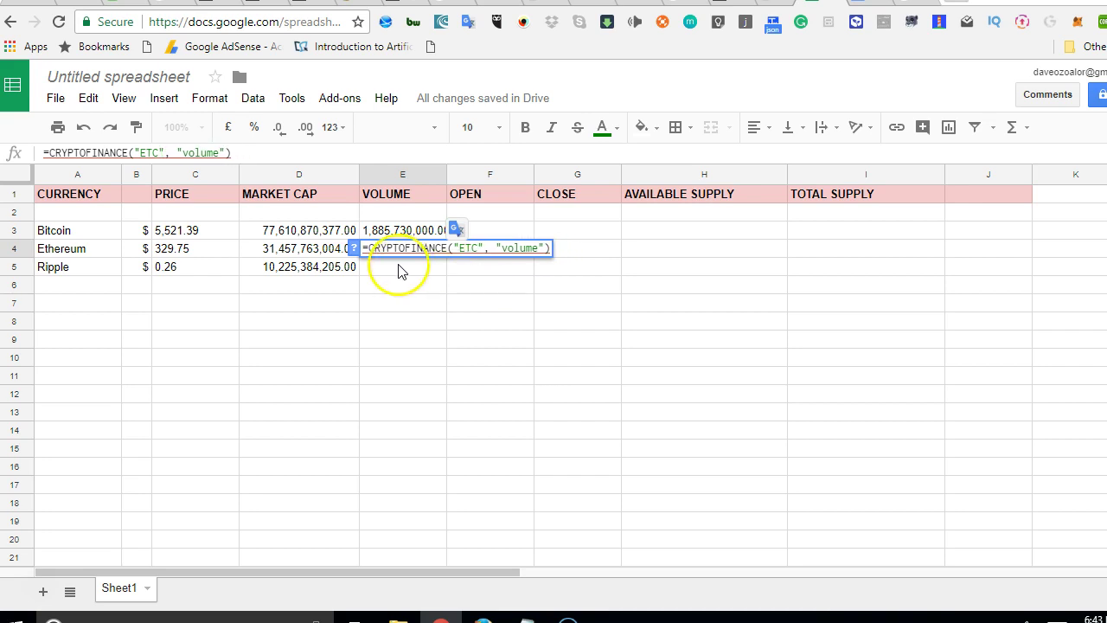
Step: Commit the Ethereum formula and enter =CRYPTOFINANCE("XRP", "volume") in Ripple's VOLUME cell, E5, using the copied Bitcoin formula
key(Return)
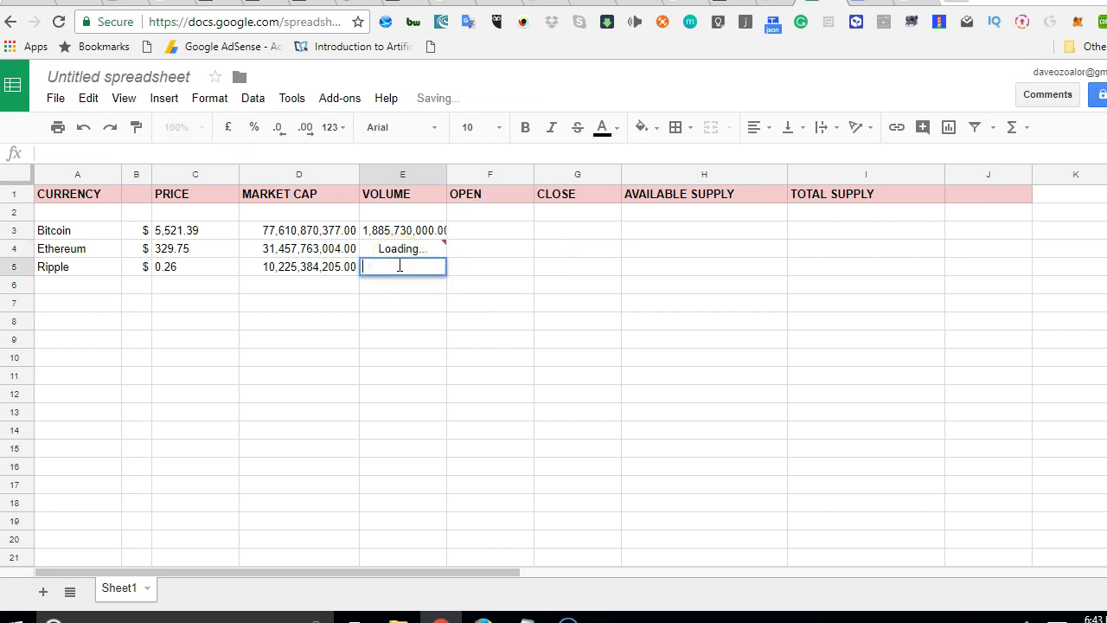
key(ctrl+v)
click(475, 266)
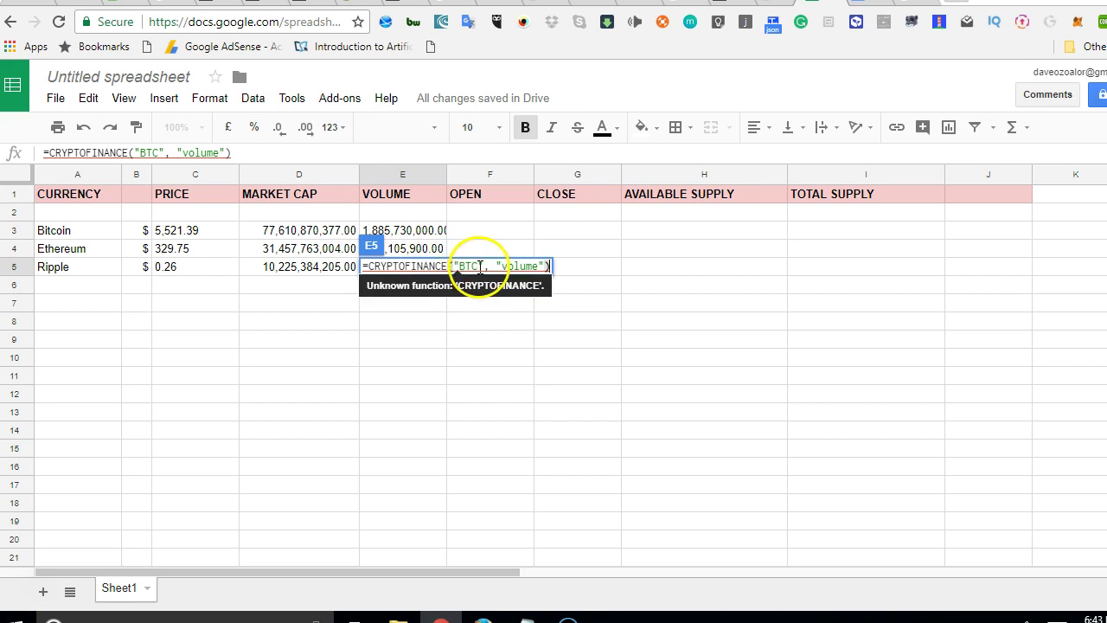
drag(479, 267, 466, 268)
key(BackSpace)
key(BackSpace)
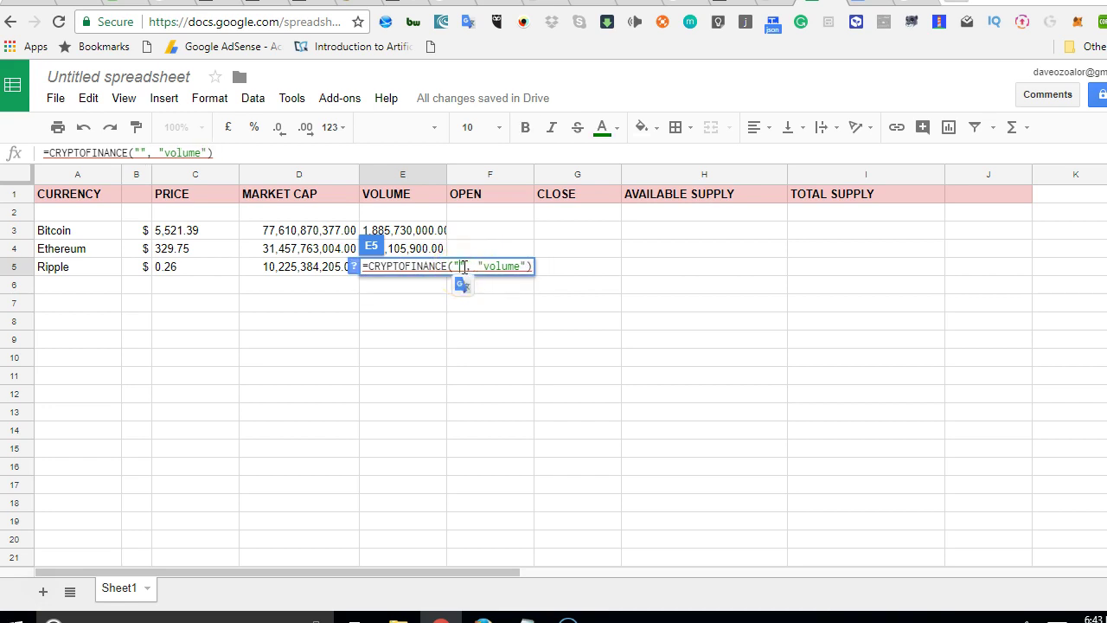
text(XRP)
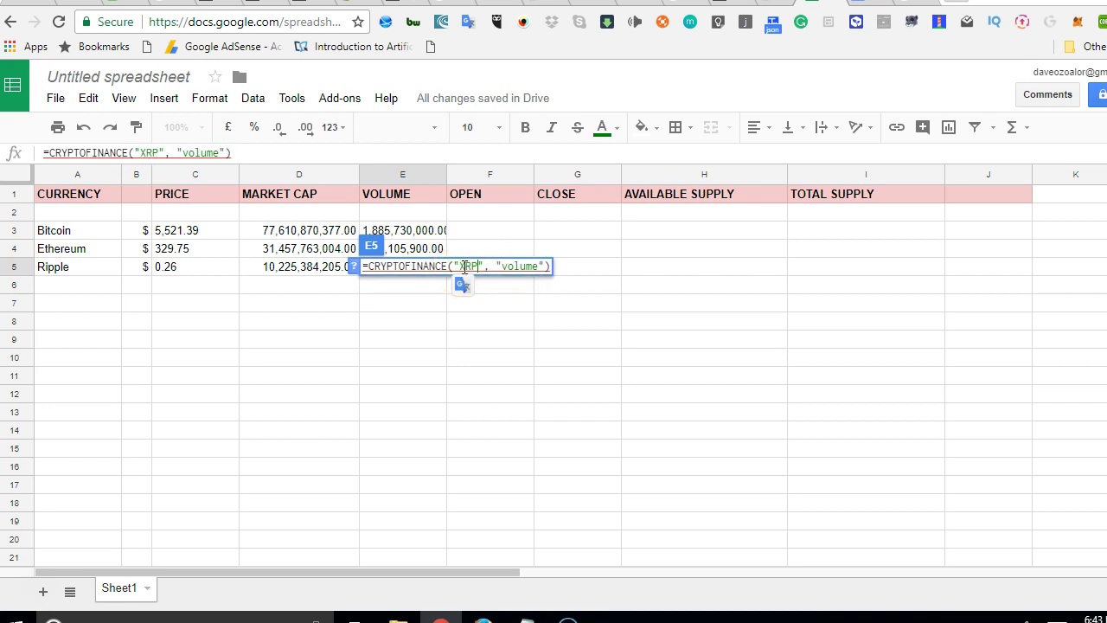
key(Return)
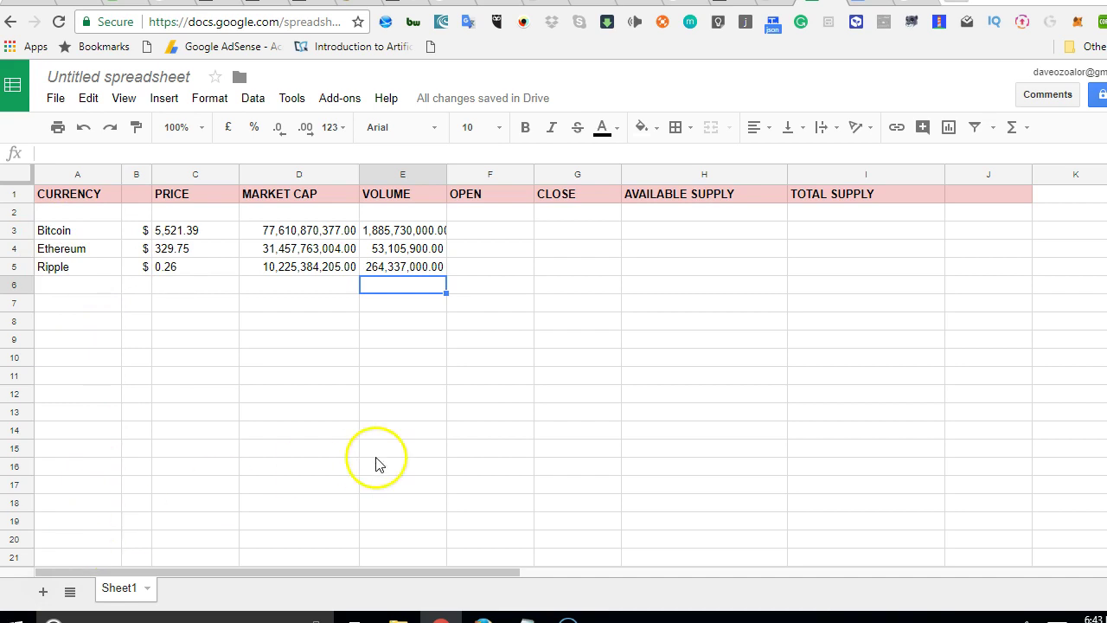
click(435, 415)
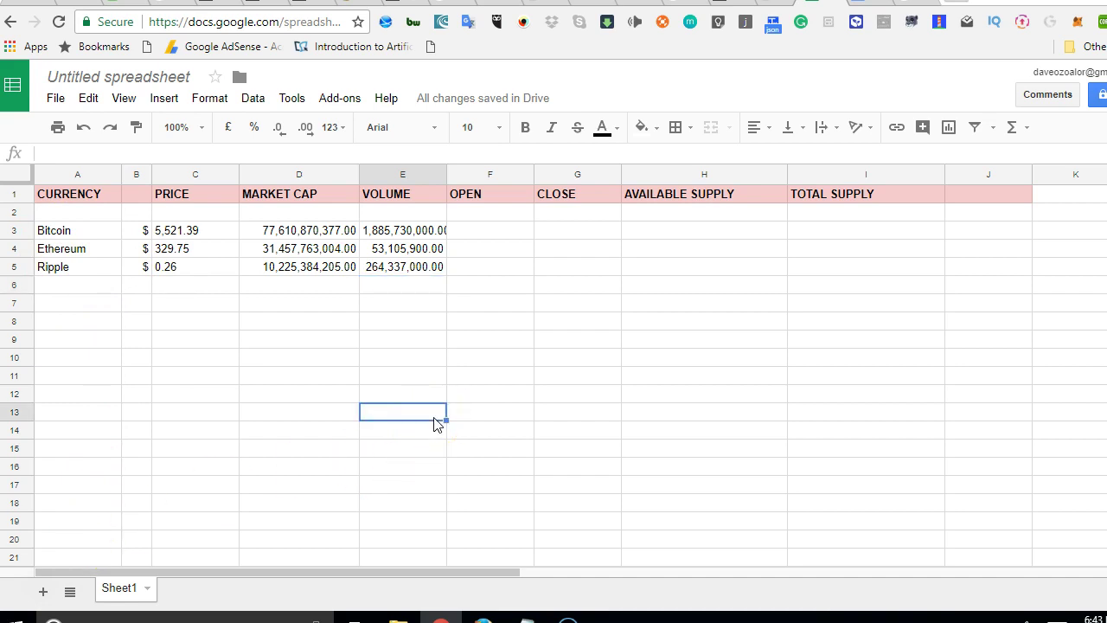
click(435, 420)
click(488, 232)
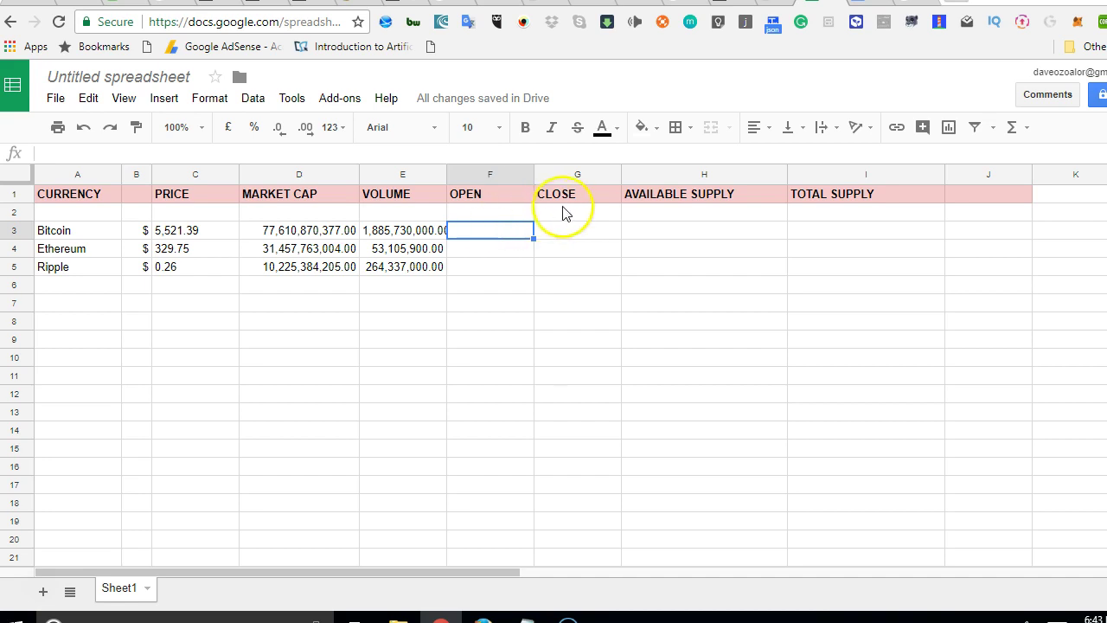
click(570, 238)
double_click(495, 242)
click(356, 270)
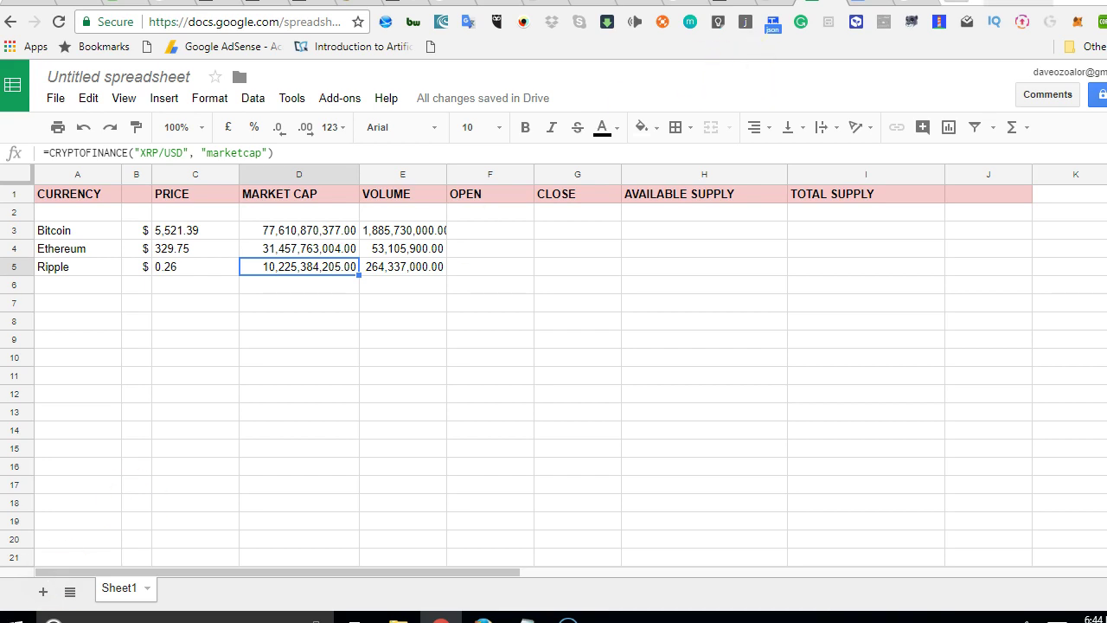
Step: Open a new browser tab and go to the YouTube channel page youtube.com/c/braintemorg
click(1008, 3)
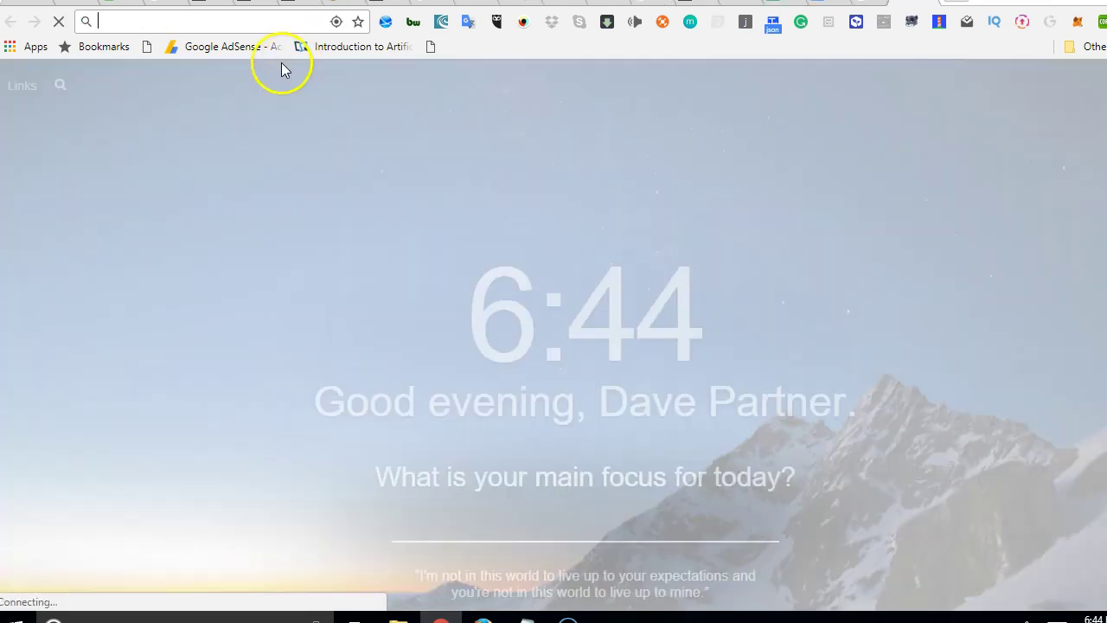
text(you)
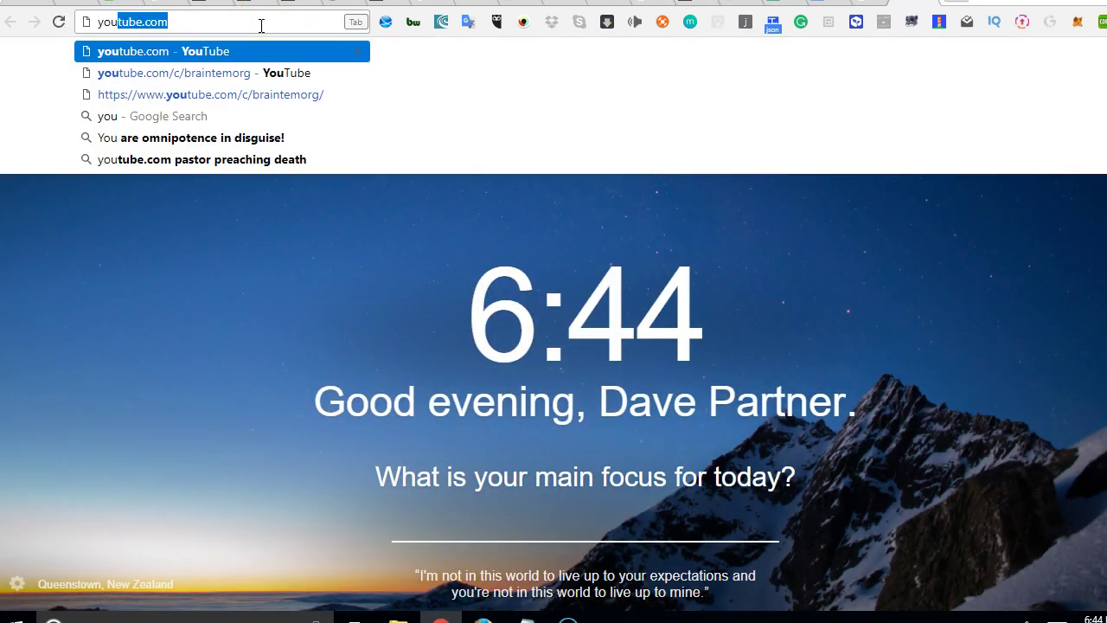
key(Right)
text(/c)
key(Right)
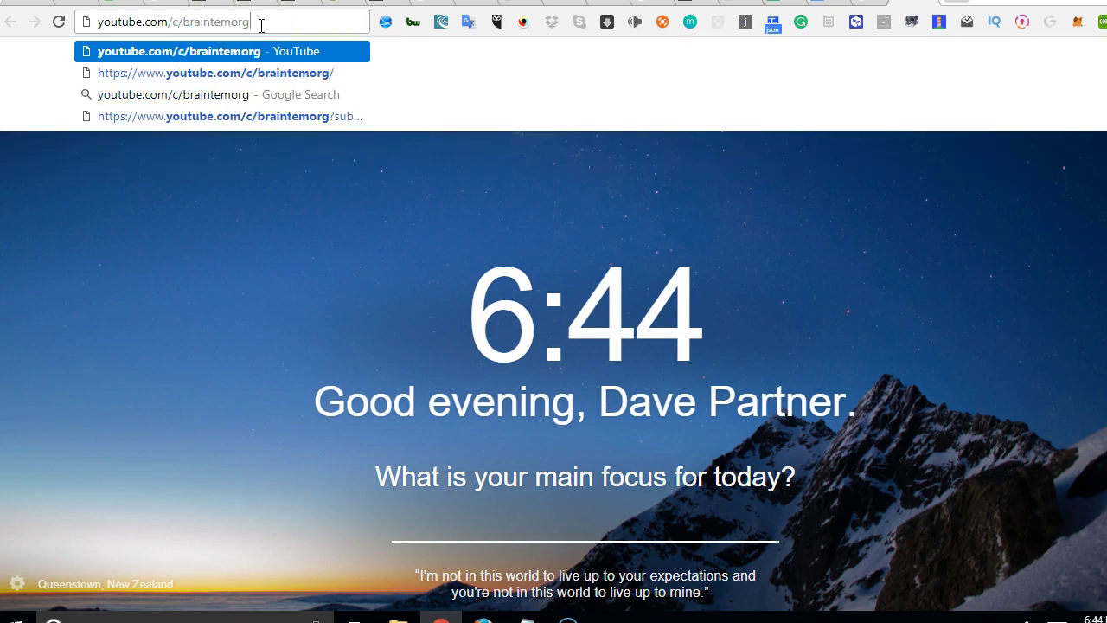
key(BackSpace)
key(BackSpace)
key(BackSpace)
key(BackSpace)
key(BackSpace)
key(BackSpace)
key(BackSpace)
key(BackSpace)
key(BackSpace)
key(BackSpace)
key(BackSpace)
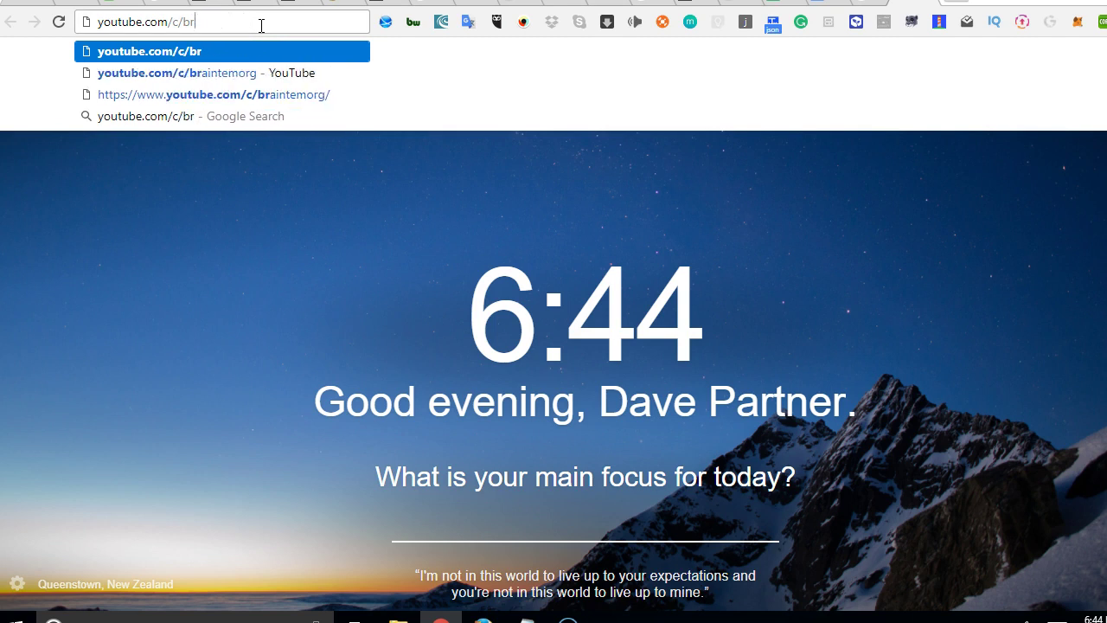
key(BackSpace)
key(BackSpace)
key(BackSpace)
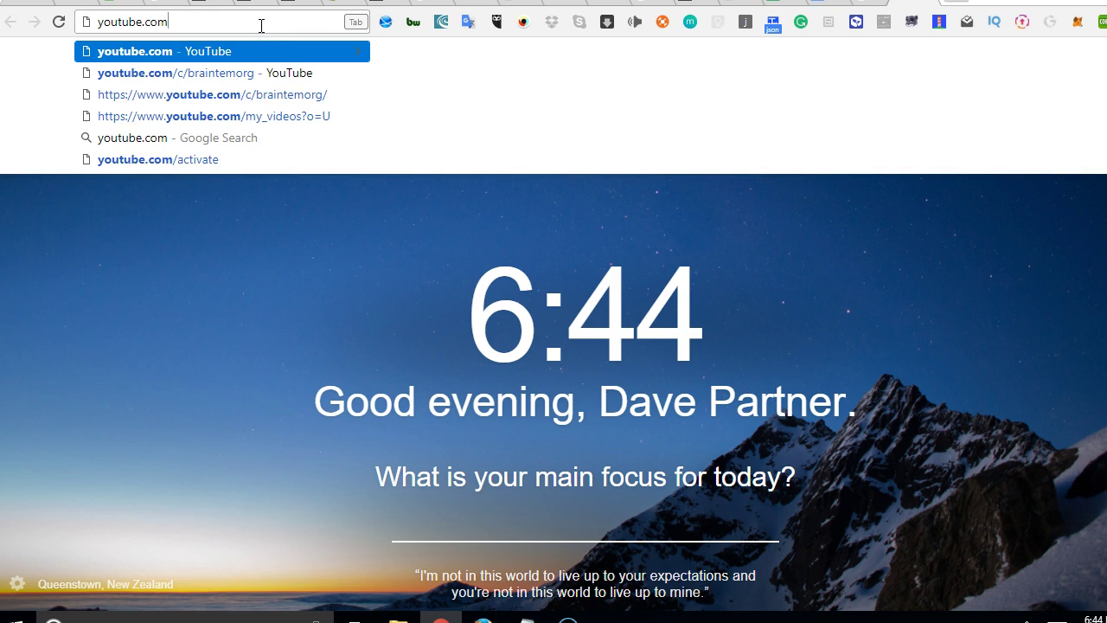
text(/c/braintemorg)
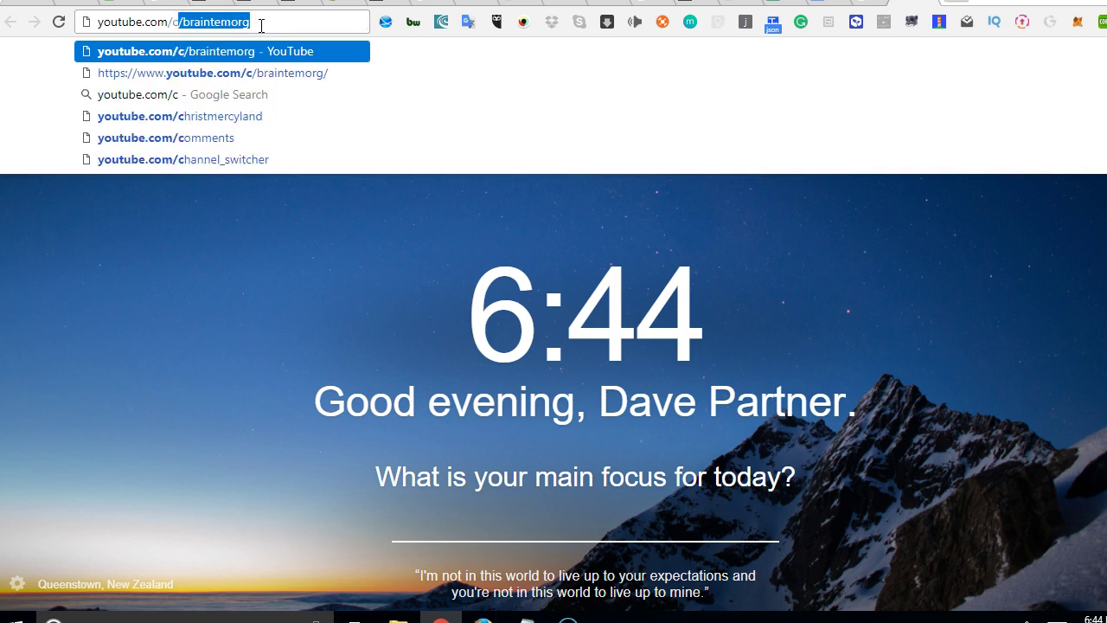
key(Return)
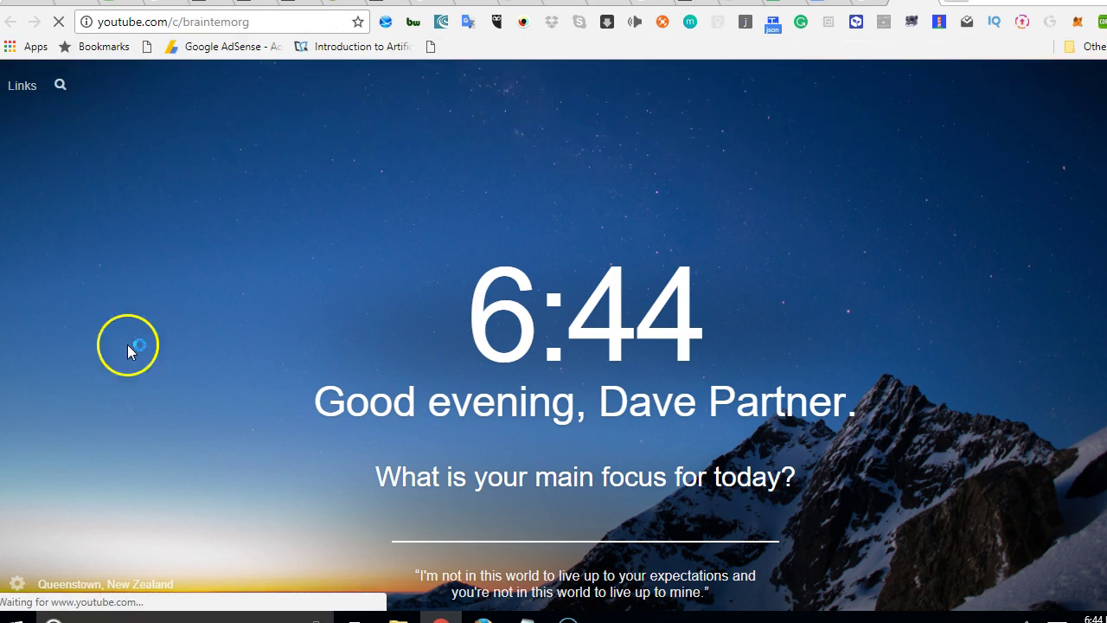